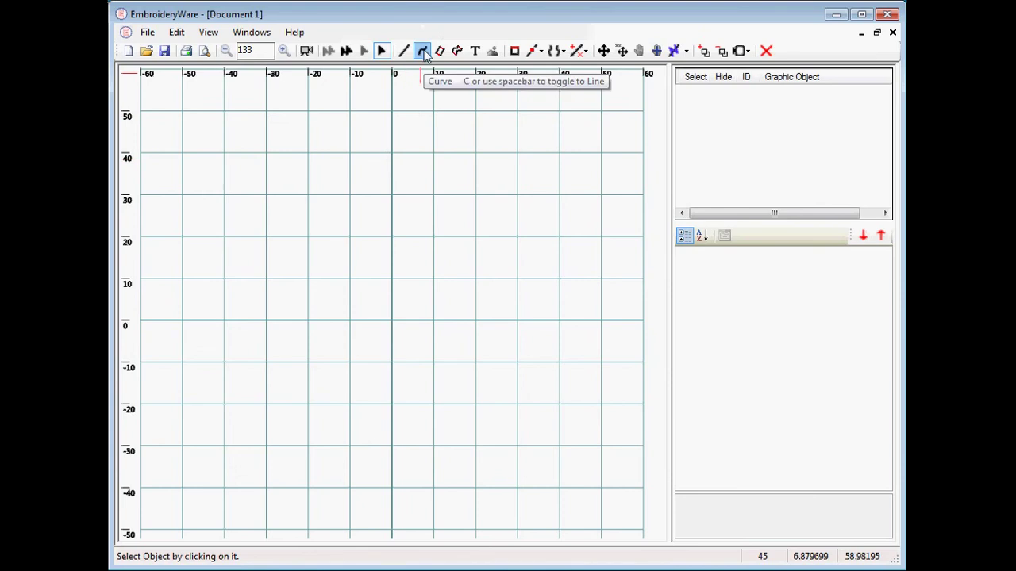
# - Draw a Curve from the lower left, bending through two points, to the upper right, then end drawing
pyautogui.click(421, 50)
pyautogui.click(184, 473)
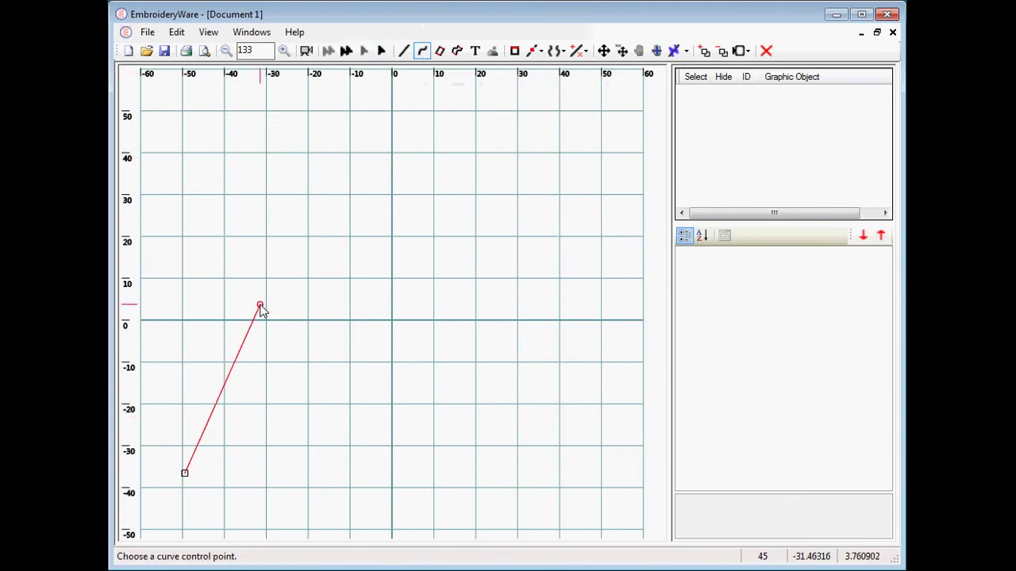
pyautogui.click(259, 304)
pyautogui.click(395, 188)
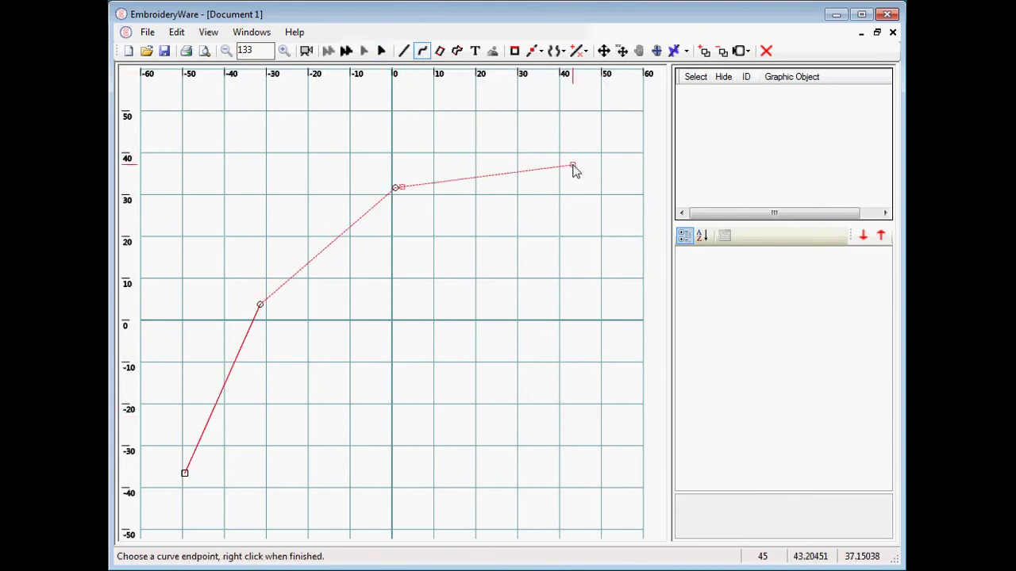
pyautogui.click(570, 164)
pyautogui.rightClick(573, 167)
pyautogui.click(589, 227)
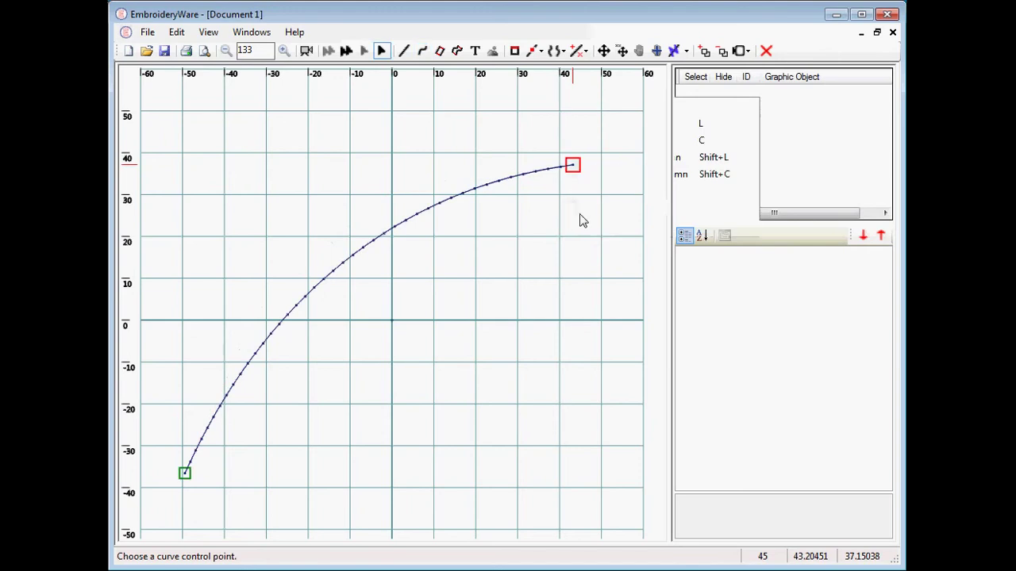
# - Move the selected curve slightly right and down
pyautogui.click(426, 219)
pyautogui.click(603, 50)
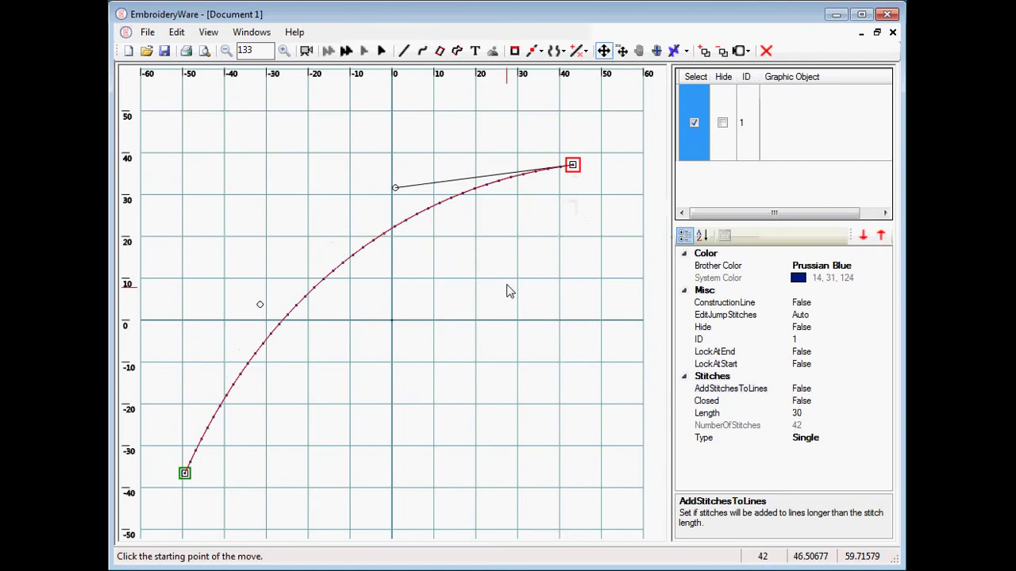
pyautogui.moveTo(510, 288); pyautogui.dragTo(540, 309)
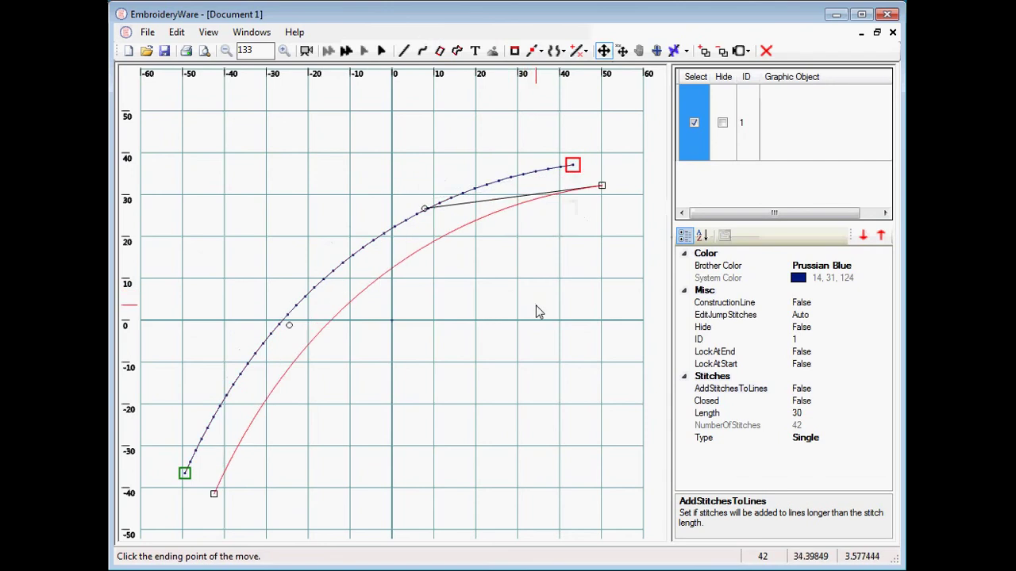
# - Set the curve's Type property to Lettering
pyautogui.click(839, 438)
pyautogui.click(885, 439)
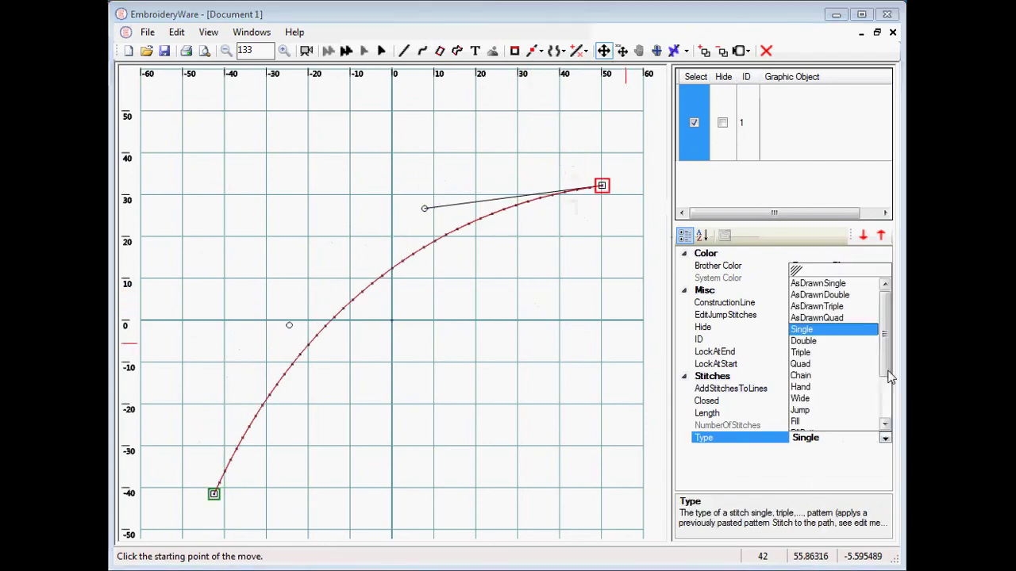
pyautogui.moveTo(889, 374); pyautogui.dragTo(893, 421)
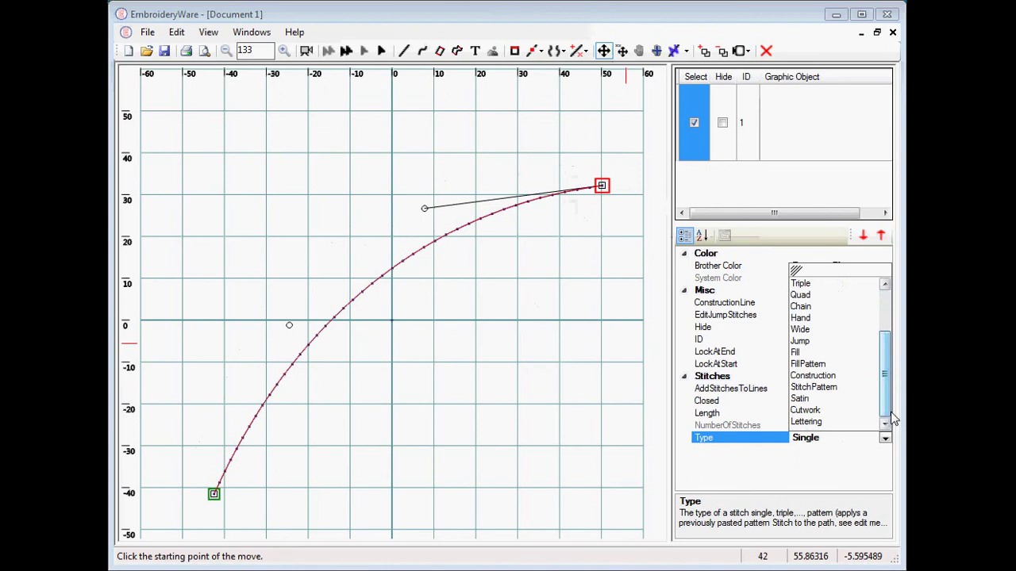
pyautogui.click(806, 422)
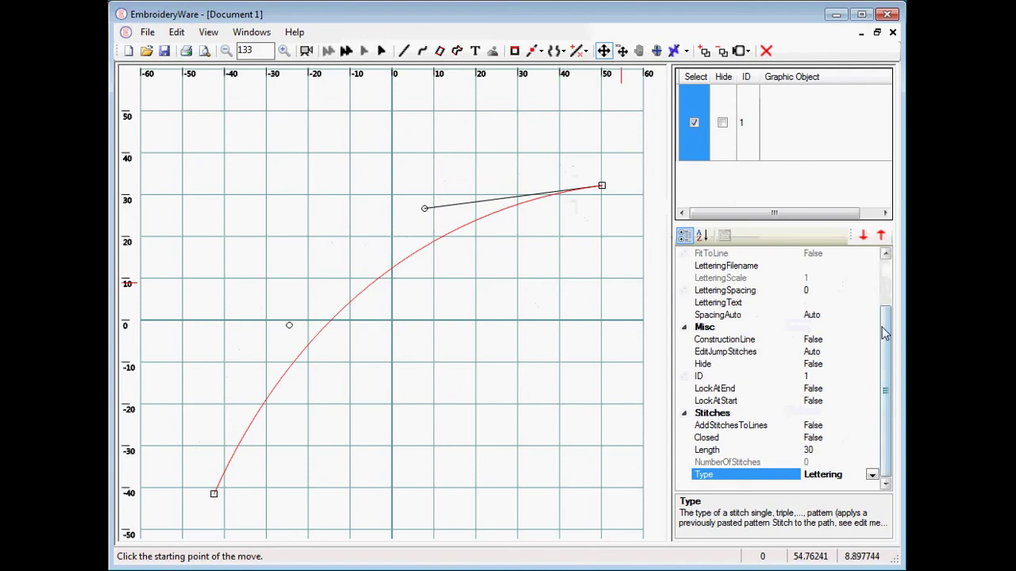
pyautogui.scroll(2, 884, 333)
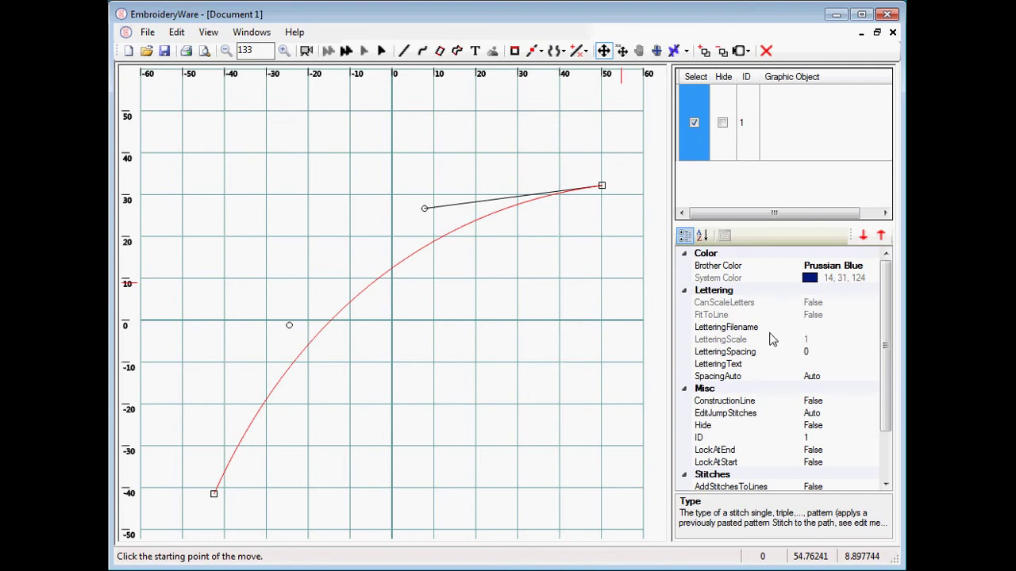
# - Load Conney.ewlet as the LetteringFilename font file
pyautogui.click(857, 328)
pyautogui.click(878, 327)
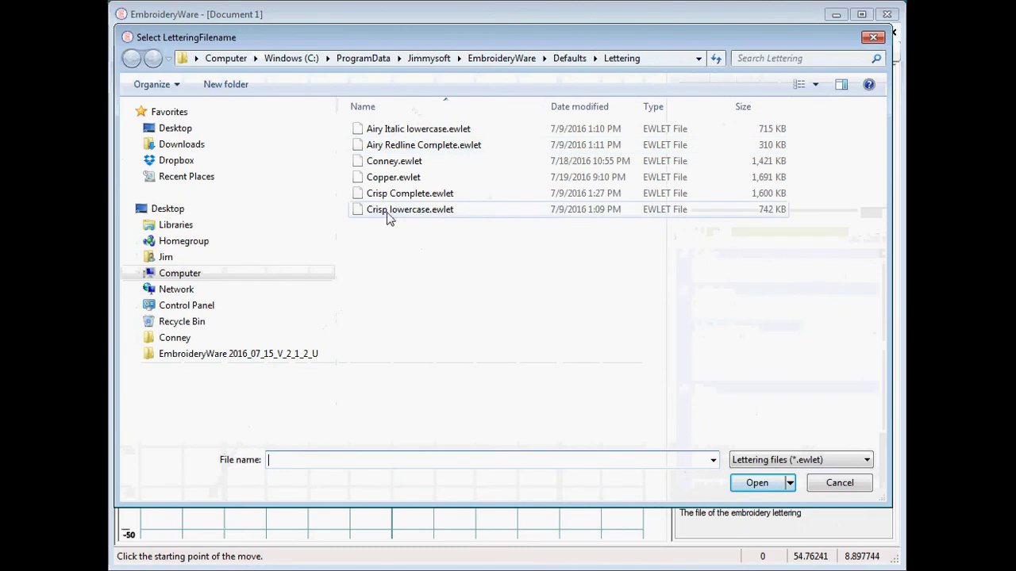
pyautogui.doubleClick(387, 162)
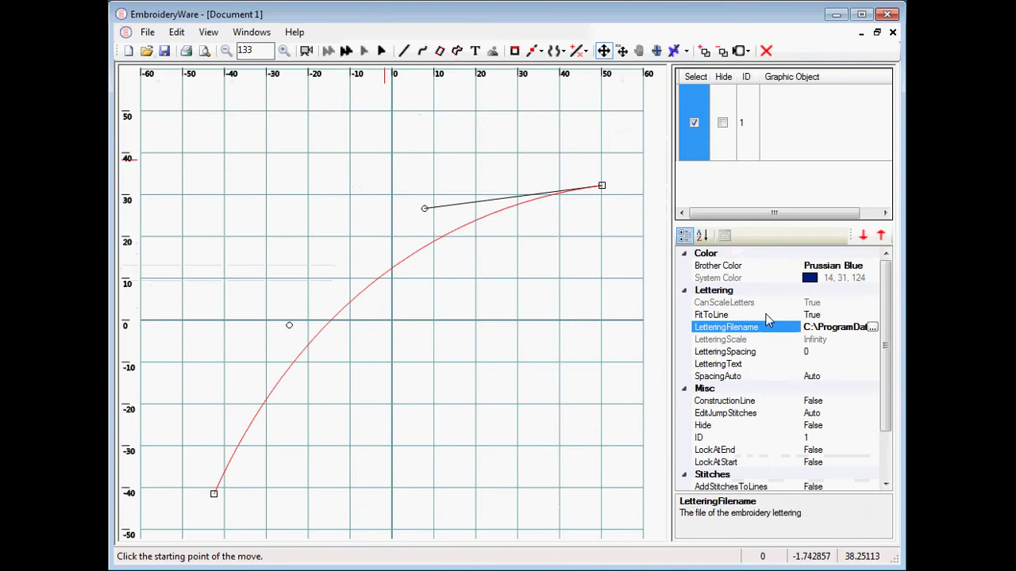
# - Enter 'Lettering' as the LetteringText so it appears on the curve
pyautogui.click(836, 365)
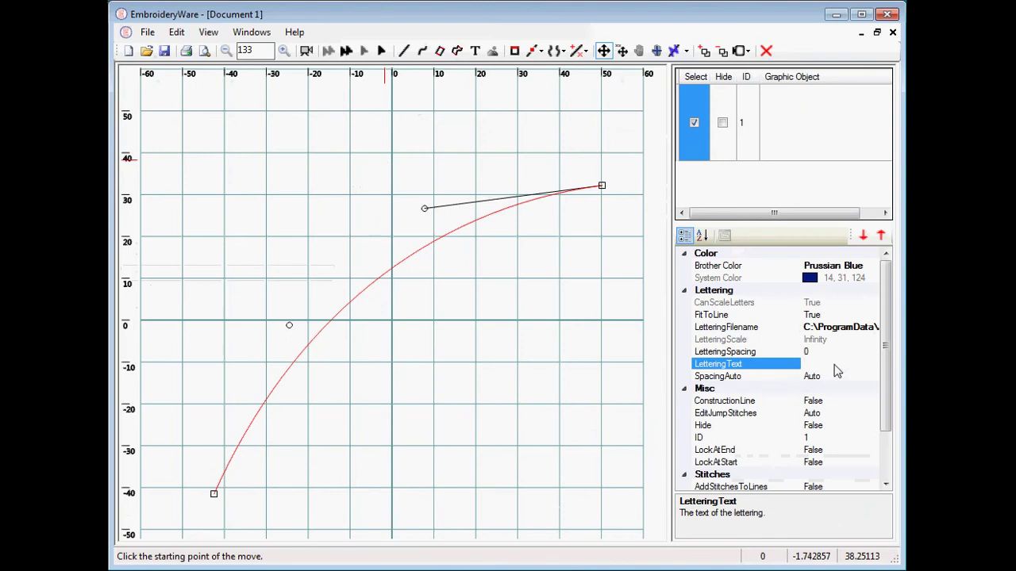
pyautogui.write('Lettering')
pyautogui.click(839, 401)
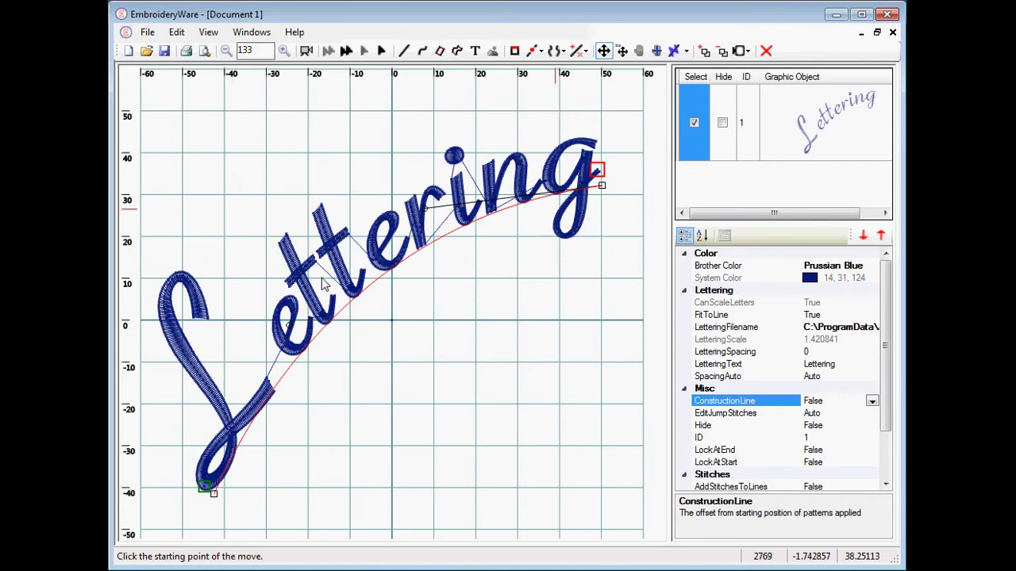
pyautogui.click(306, 51)
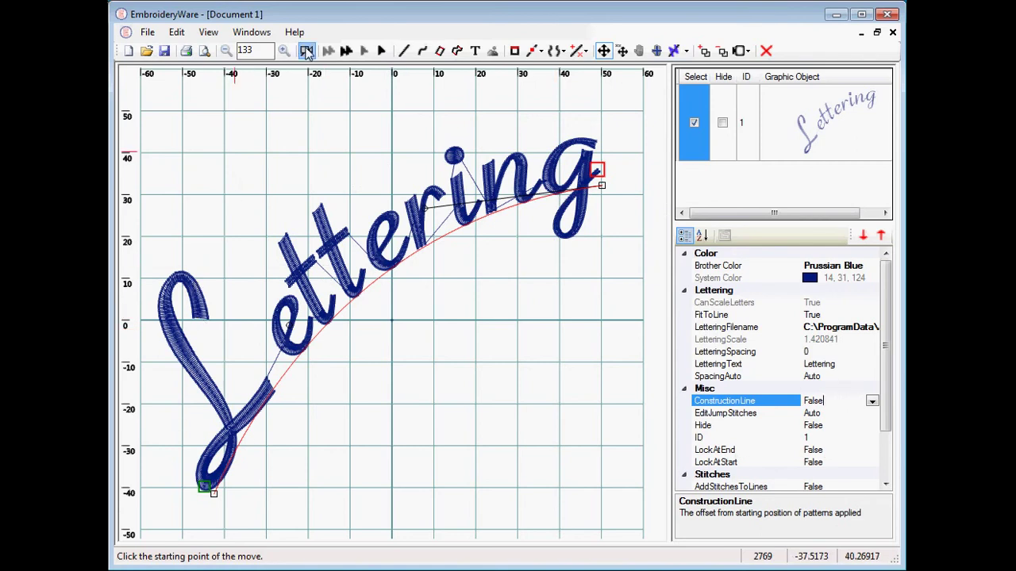
pyautogui.moveTo(127, 84); pyautogui.dragTo(647, 318)
pyautogui.click(669, 354)
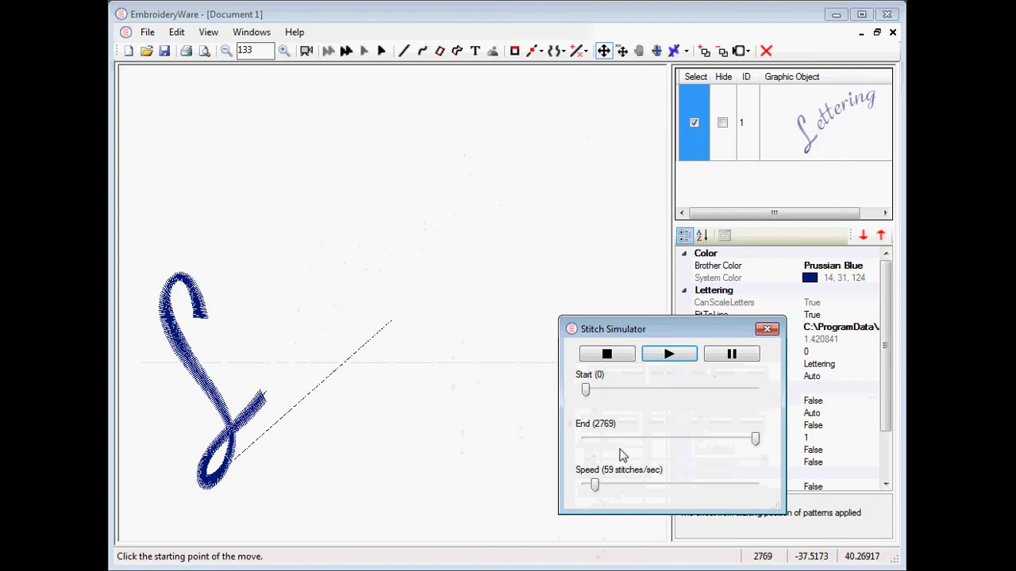
pyautogui.moveTo(594, 485); pyautogui.dragTo(628, 494)
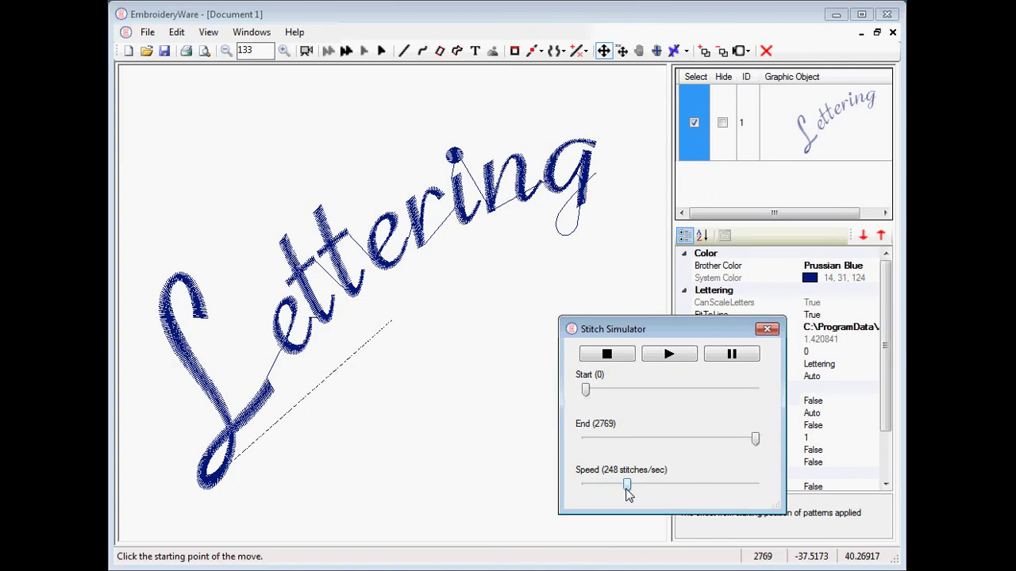
pyautogui.click(766, 329)
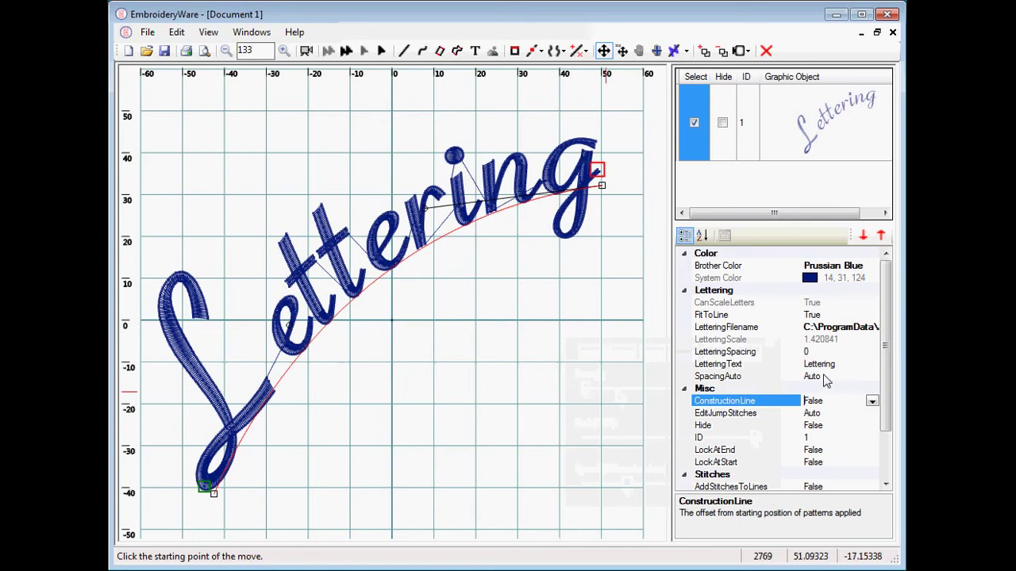
pyautogui.click(821, 355)
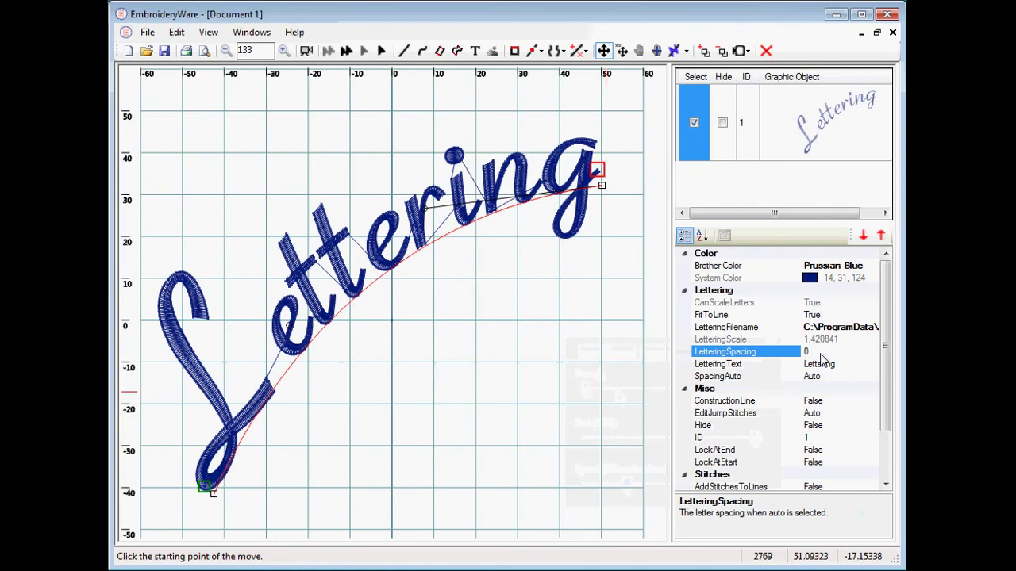
pyautogui.moveTo(818, 355); pyautogui.dragTo(793, 356)
pyautogui.write('10')
pyautogui.press('Return')
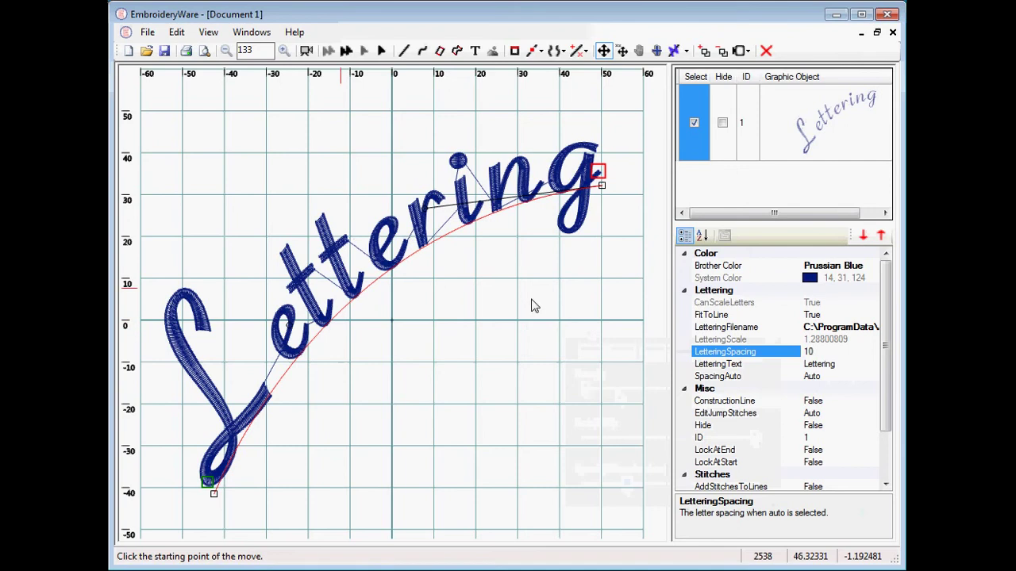
pyautogui.click(839, 352)
pyautogui.press('BackSpace')
pyautogui.press('BackSpace')
pyautogui.write('0')
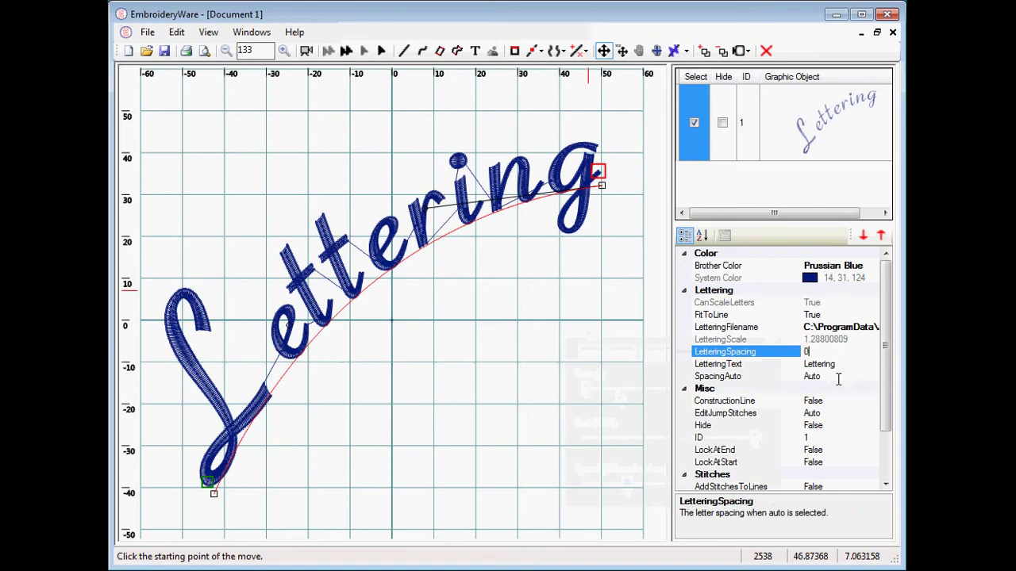
pyautogui.press('Return')
pyautogui.click(737, 379)
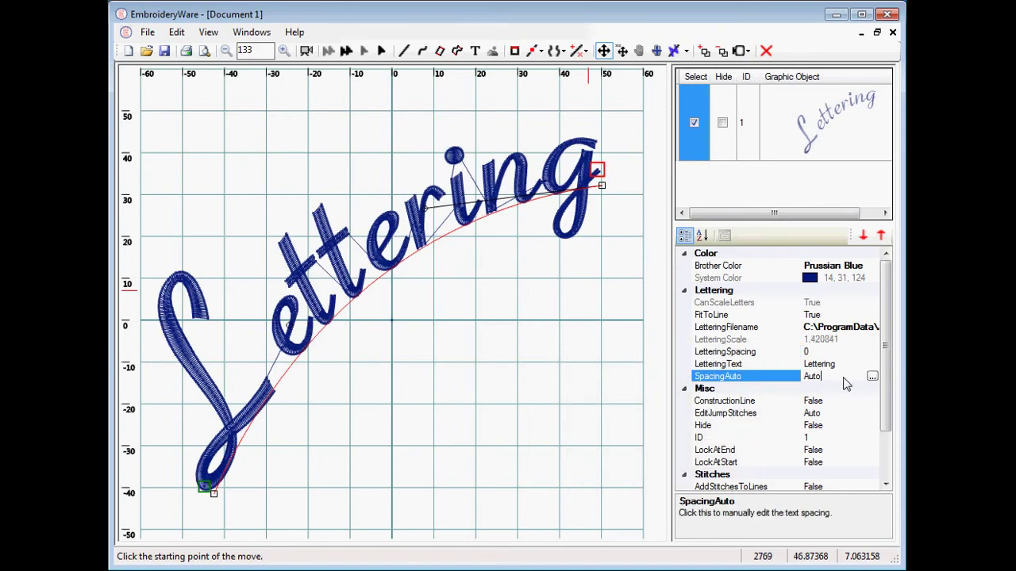
# - Open the Lettering Spacing editor, bring it into view, and switch spacing to Manual
pyautogui.click(880, 376)
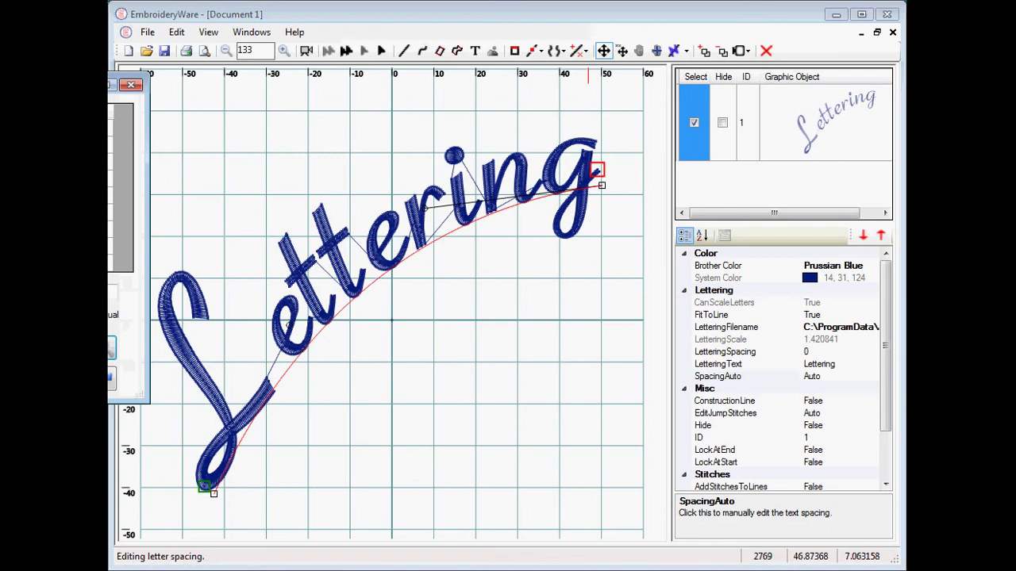
pyautogui.moveTo(23, 85); pyautogui.dragTo(734, 214)
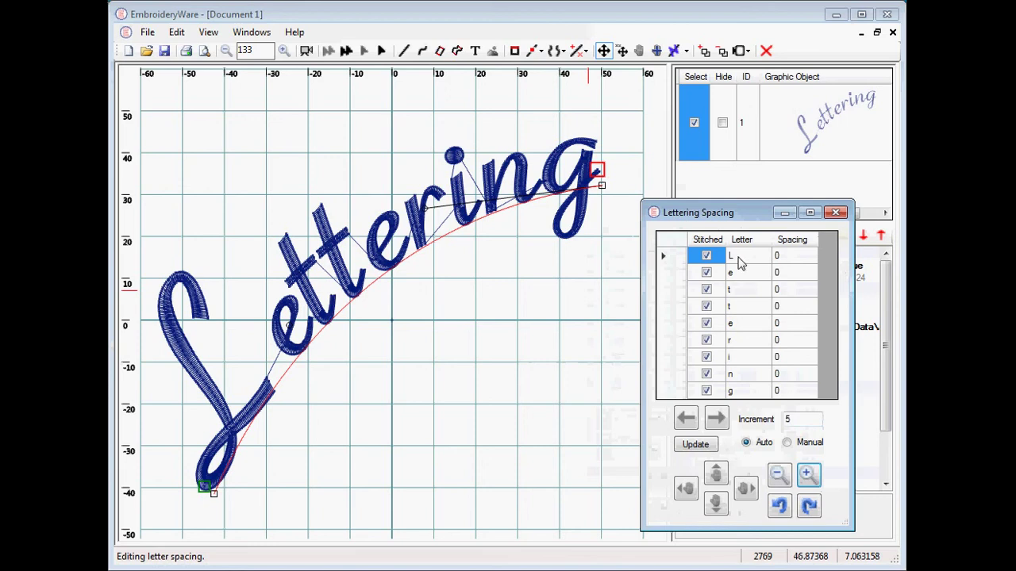
pyautogui.click(787, 444)
# - Select the letter rows in turn, ending on the e row and its spacing value
pyautogui.click(742, 259)
pyautogui.click(739, 273)
pyautogui.click(740, 290)
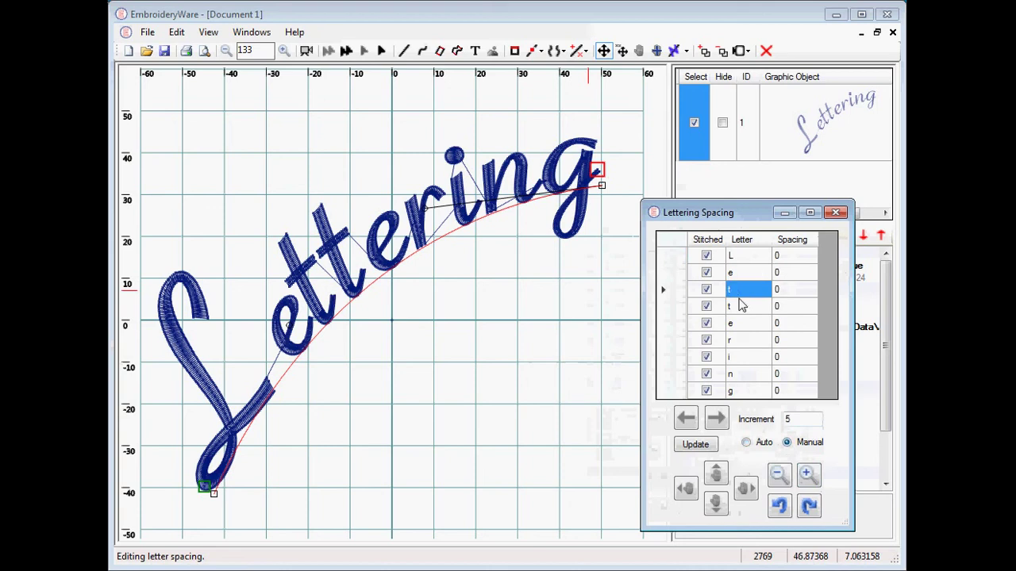
pyautogui.click(745, 308)
pyautogui.click(746, 324)
pyautogui.click(742, 260)
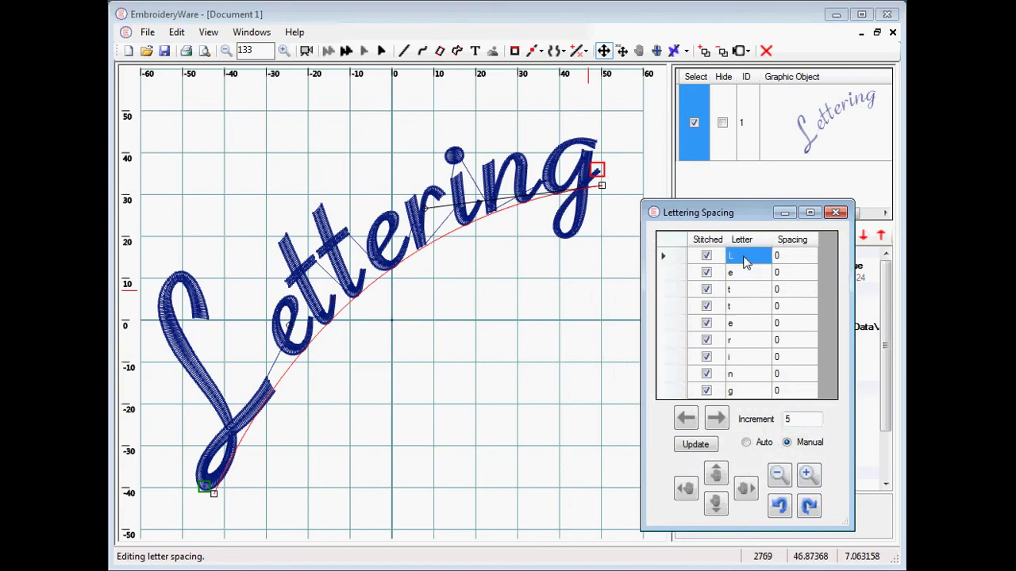
pyautogui.click(752, 278)
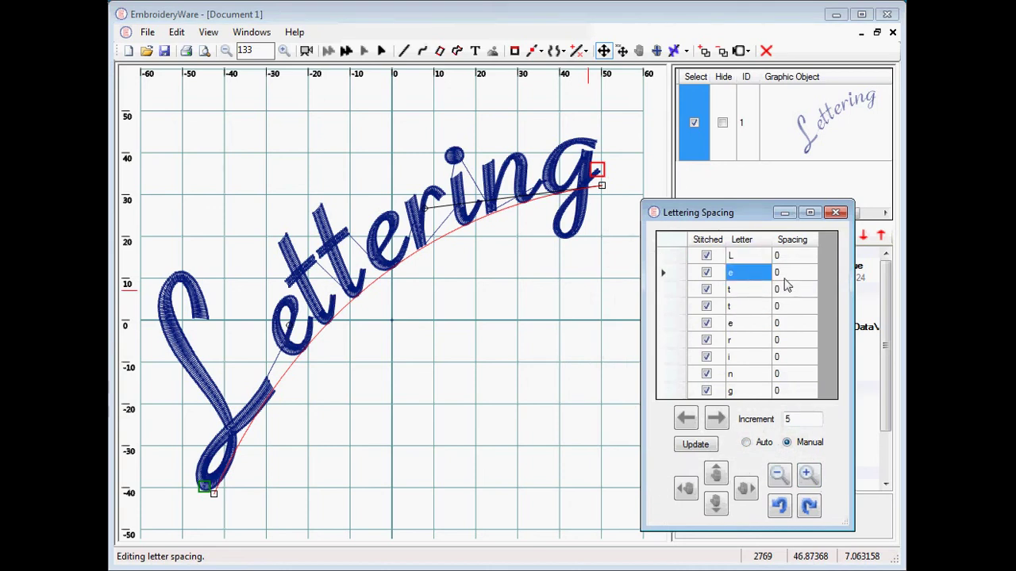
pyautogui.click(790, 279)
pyautogui.click(726, 282)
# - Tighten the e's spacing after the L to -30 with the left arrow
pyautogui.click(687, 421)
pyautogui.click(687, 421)
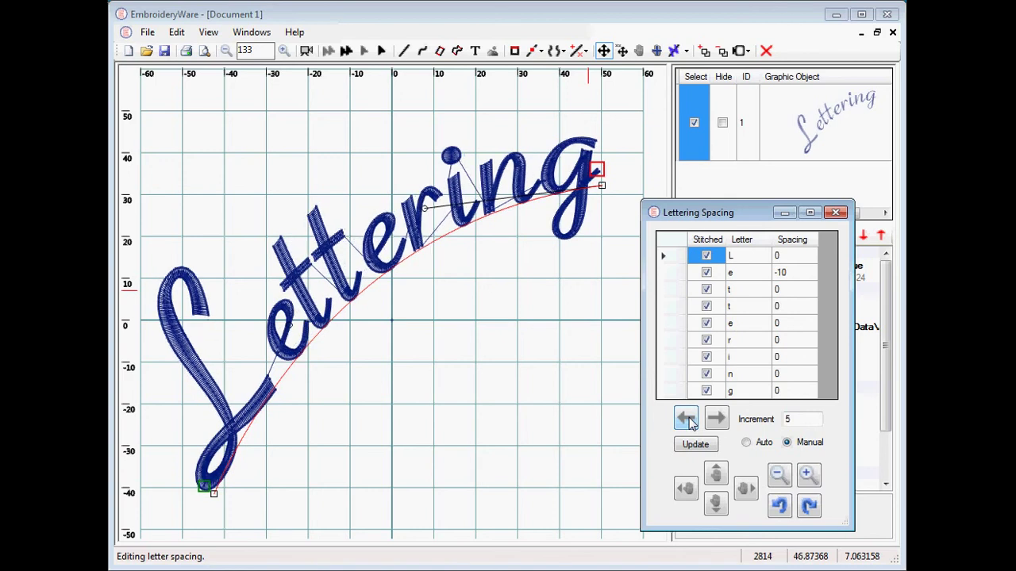
pyautogui.click(688, 421)
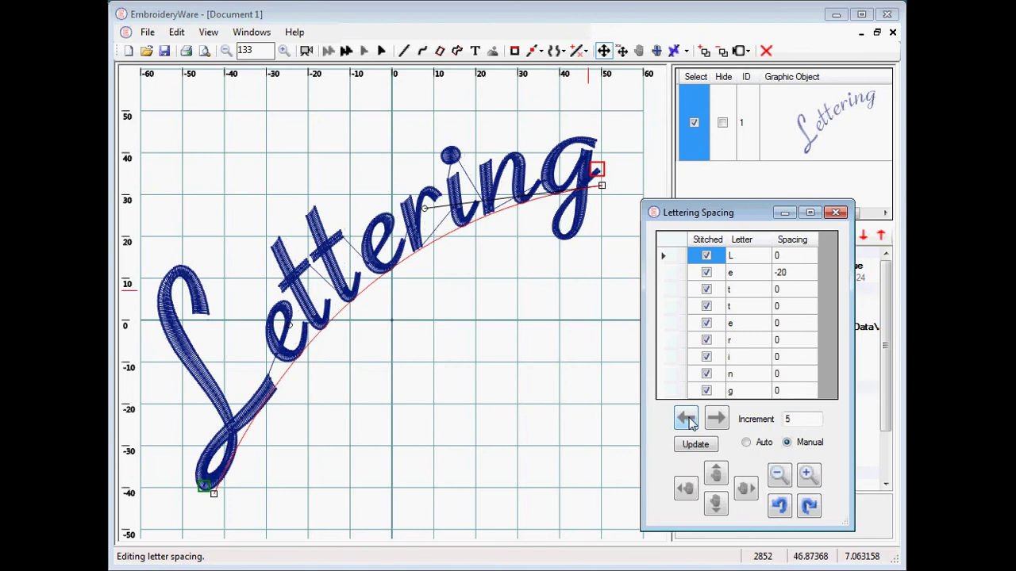
pyautogui.click(687, 421)
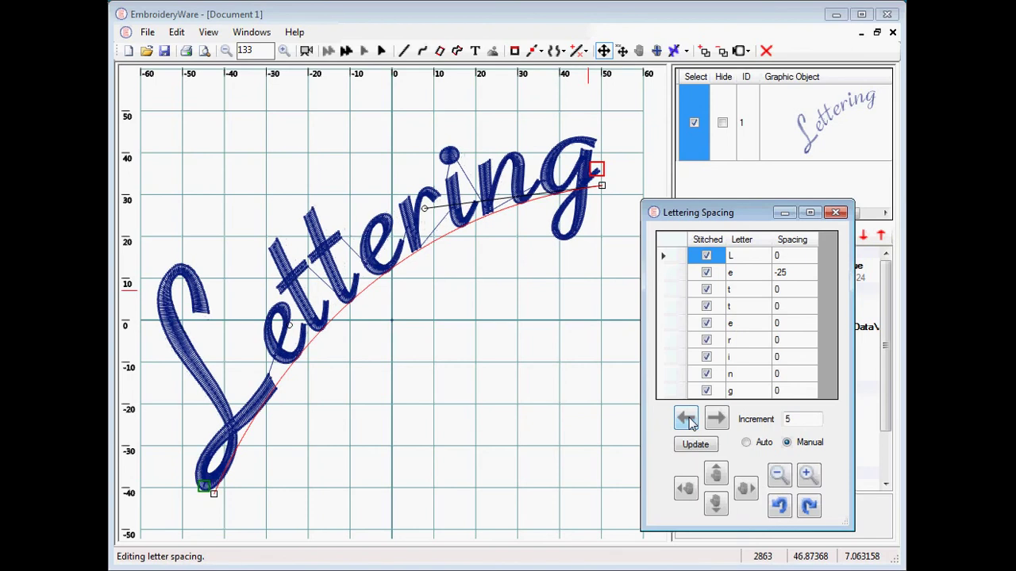
pyautogui.click(687, 421)
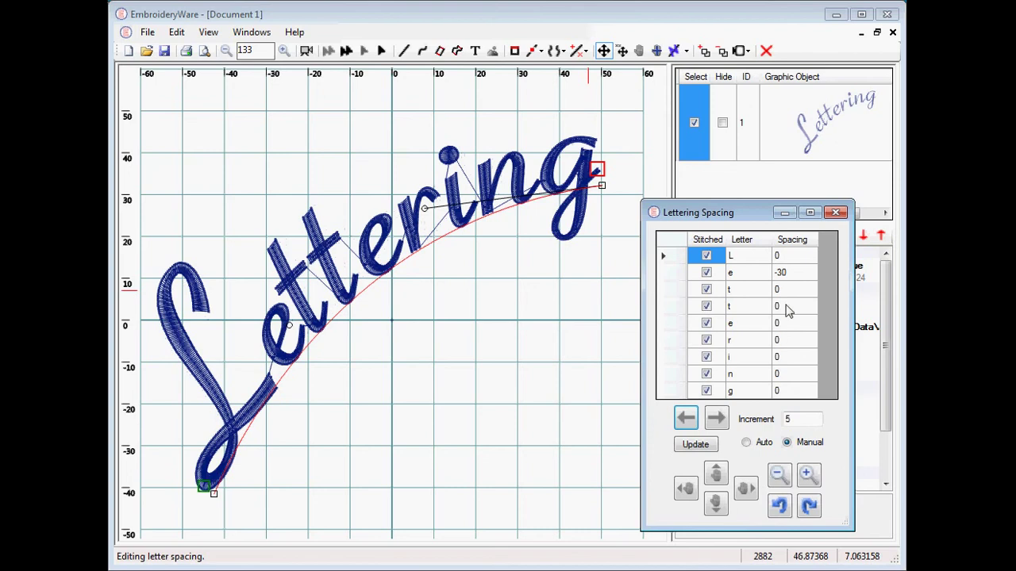
# - Set the second t and the g spacing to 10 and click Update
pyautogui.click(788, 309)
pyautogui.write('10')
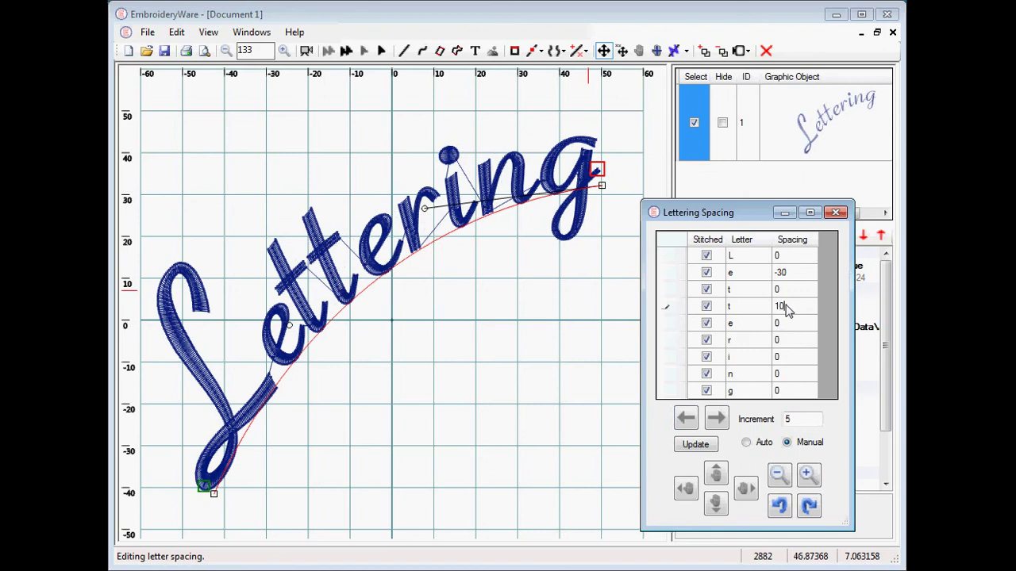
pyautogui.click(787, 392)
pyautogui.write('10')
pyautogui.click(700, 446)
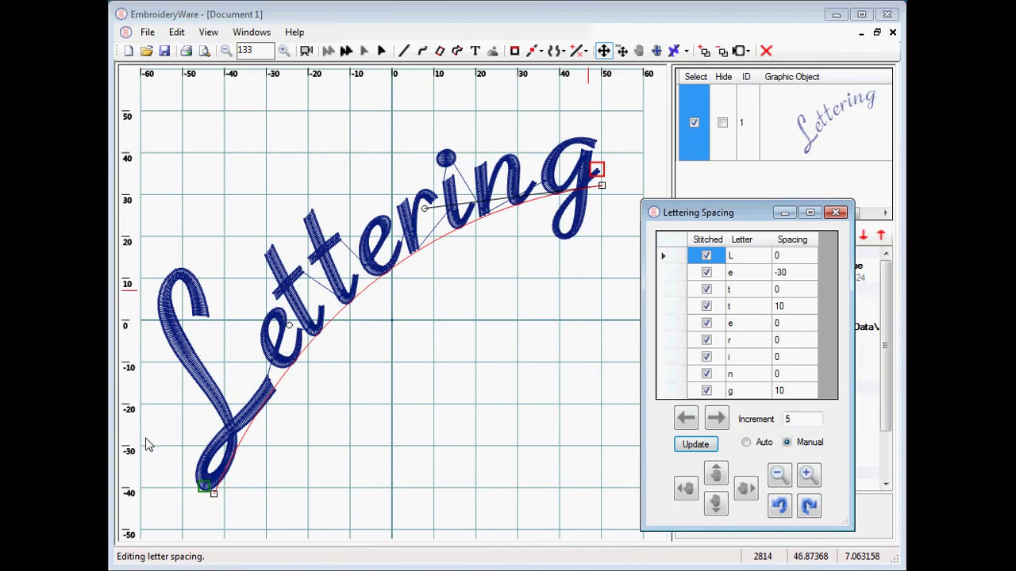
# - Close the spacing editor, then copy the lettering and paste it at the same location
pyautogui.press('Escape')
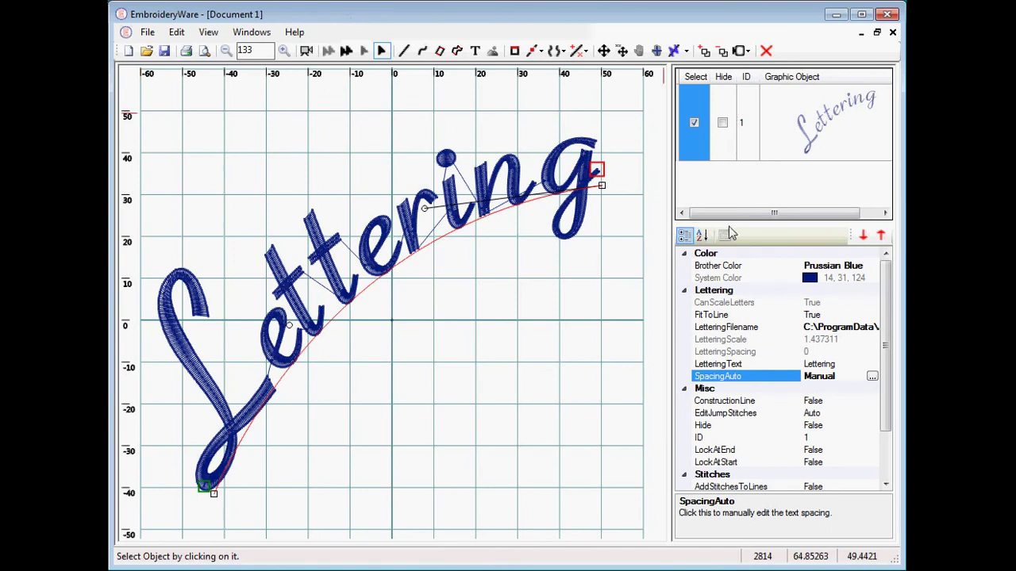
pyautogui.moveTo(731, 230); pyautogui.dragTo(738, 299)
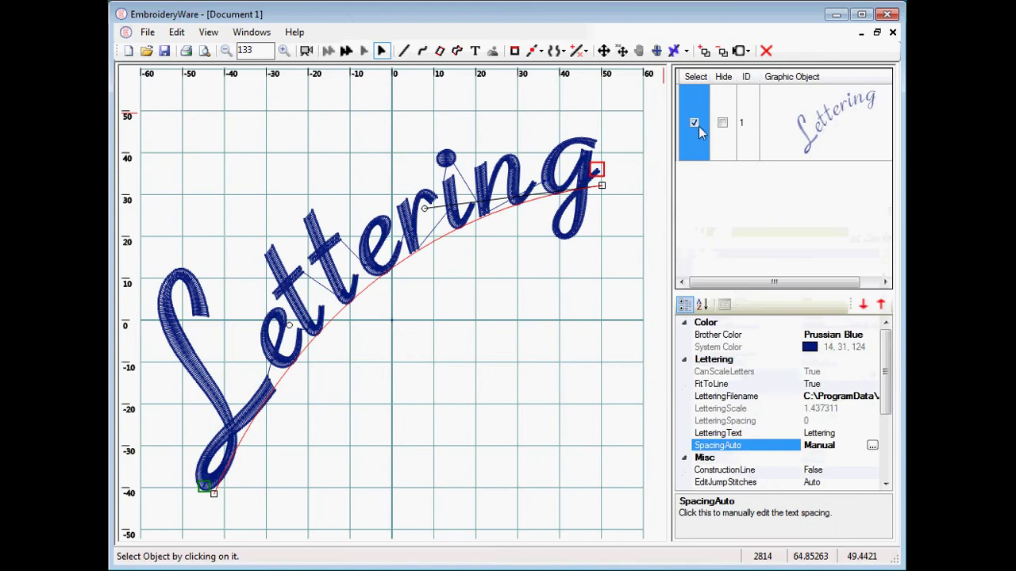
pyautogui.click(175, 35)
pyautogui.click(194, 102)
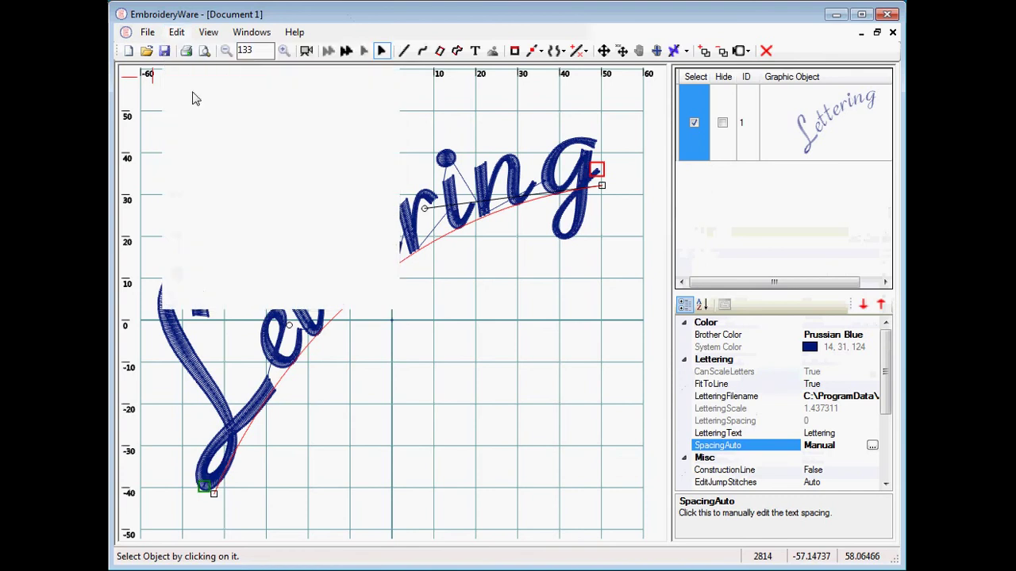
pyautogui.click(178, 35)
pyautogui.click(222, 138)
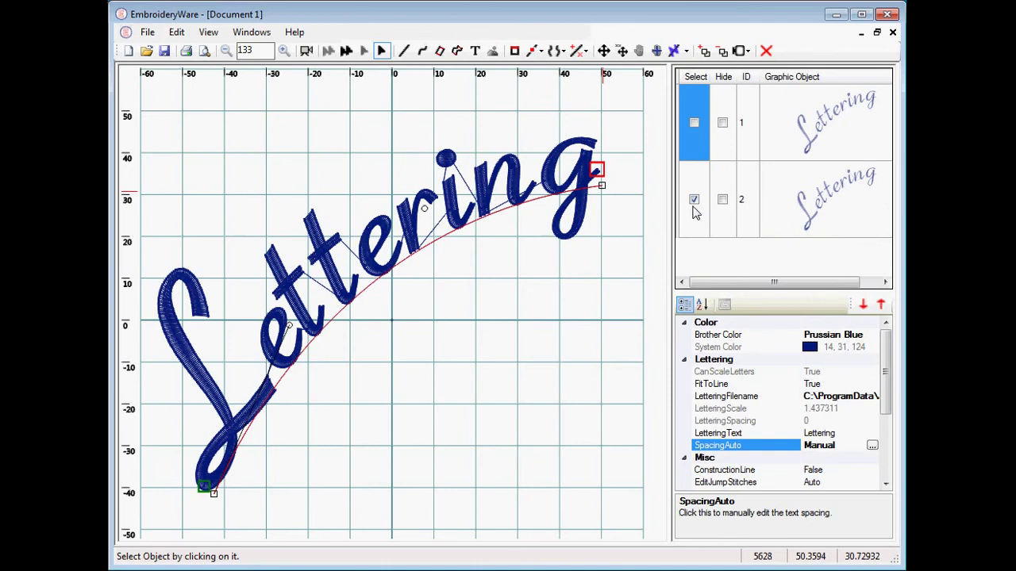
# - Select object 1 and tick Hide on the pasted object 2
pyautogui.click(695, 201)
pyautogui.click(695, 124)
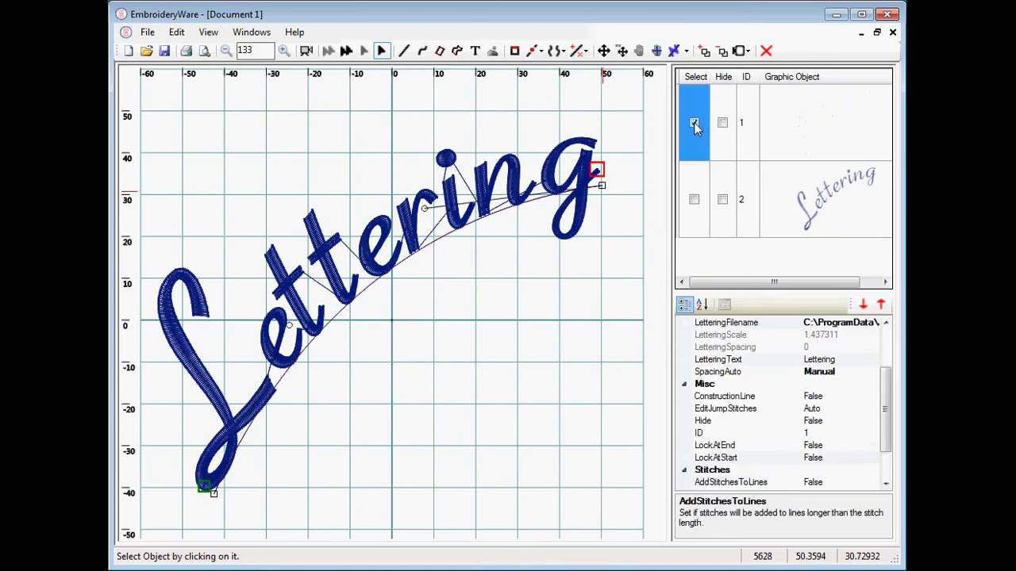
pyautogui.click(723, 201)
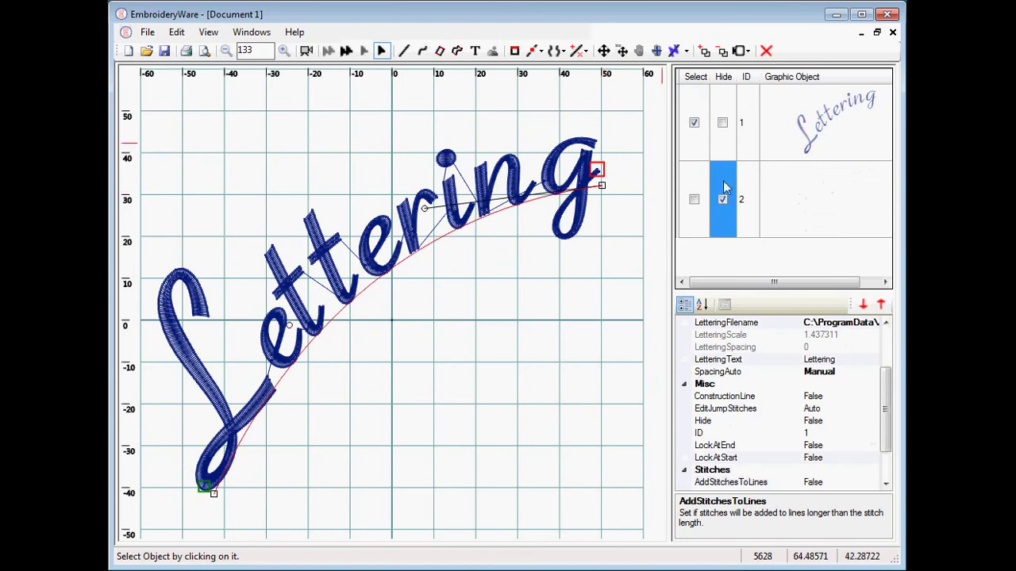
# - In object 1's Lettering Spacing, untick Stitched for e, second t, r and n, then apply
pyautogui.click(855, 372)
pyautogui.click(869, 373)
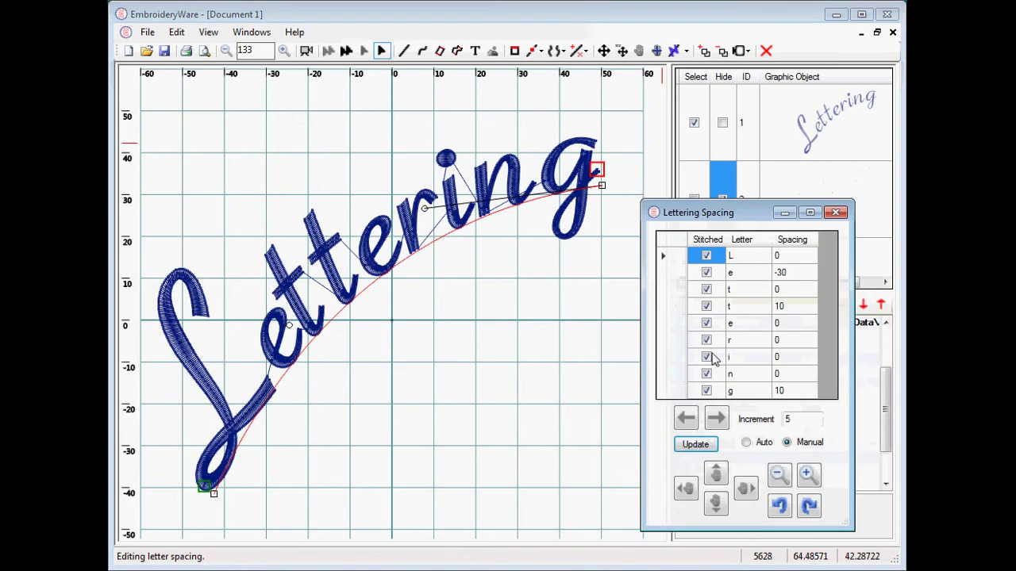
pyautogui.moveTo(711, 212); pyautogui.dragTo(710, 165)
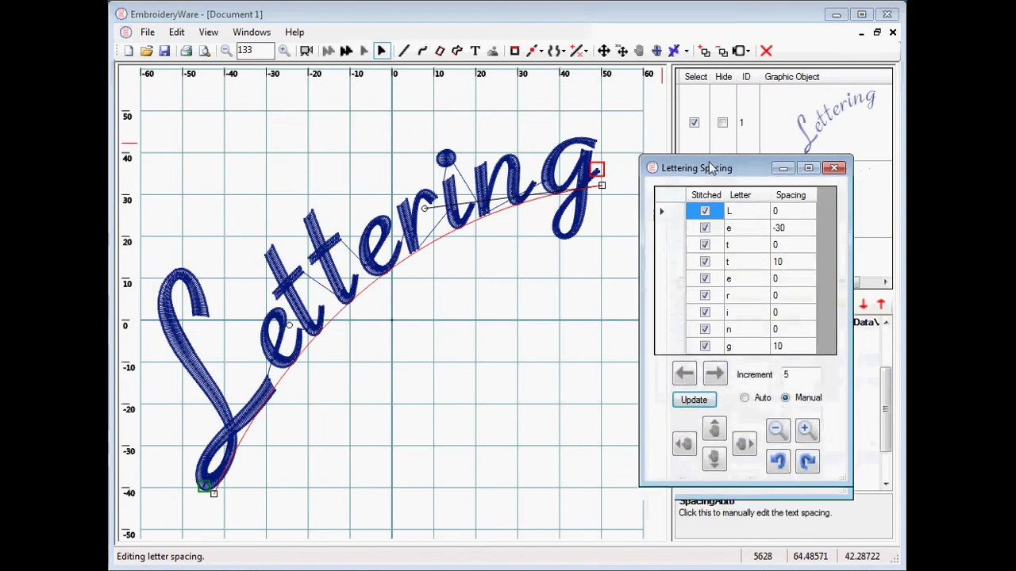
pyautogui.click(705, 226)
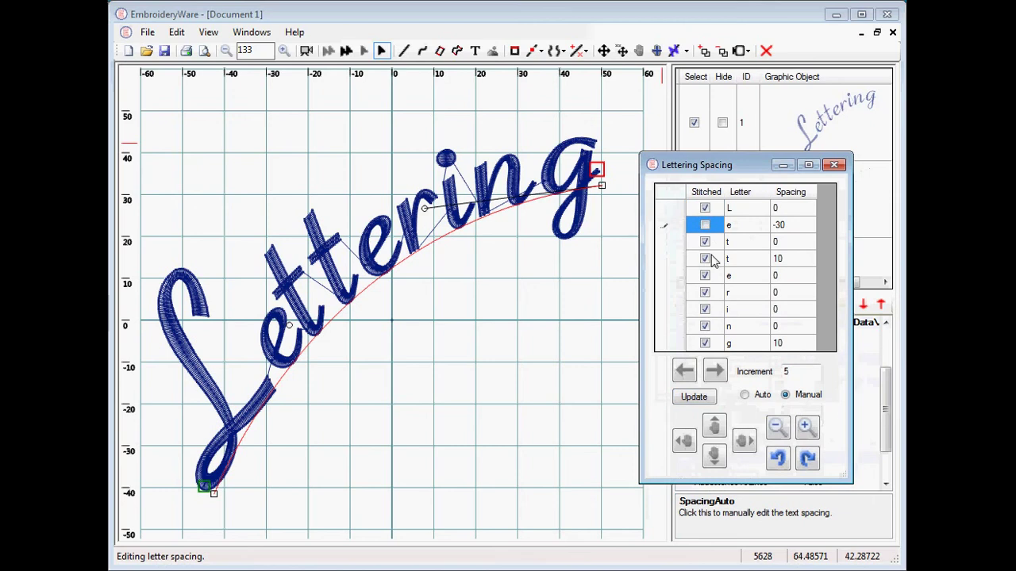
pyautogui.click(704, 259)
pyautogui.click(704, 292)
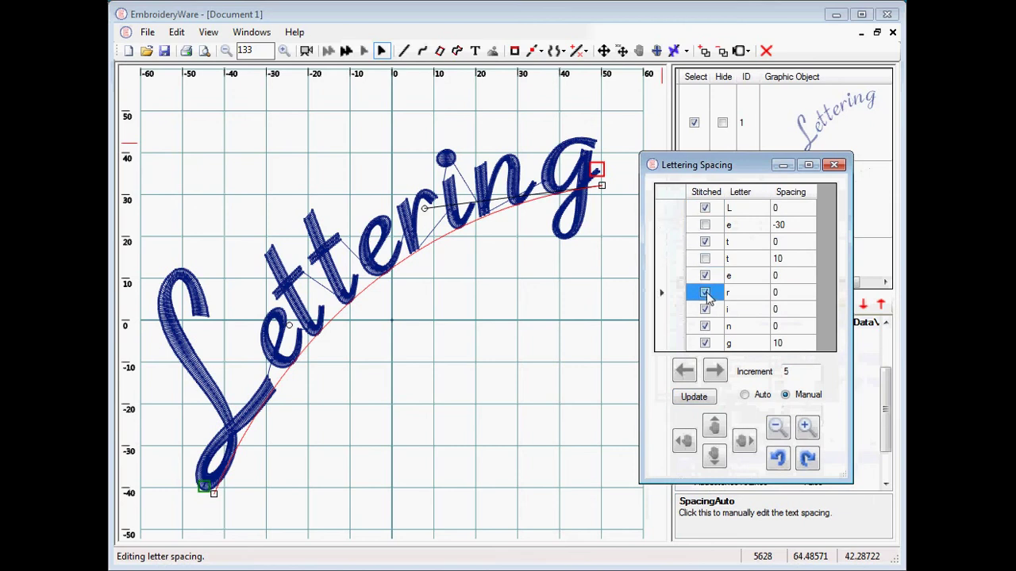
pyautogui.click(704, 326)
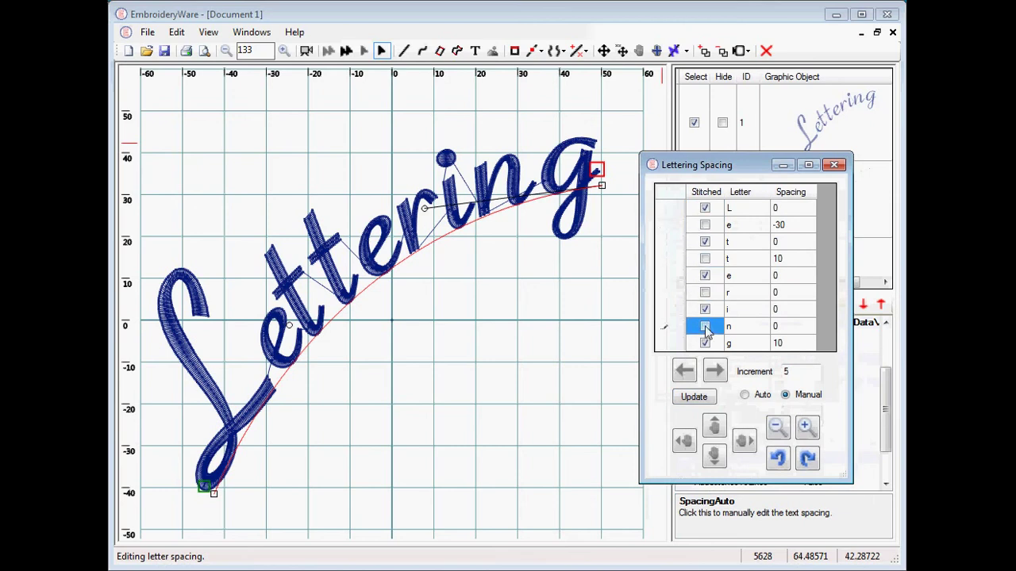
pyautogui.click(692, 400)
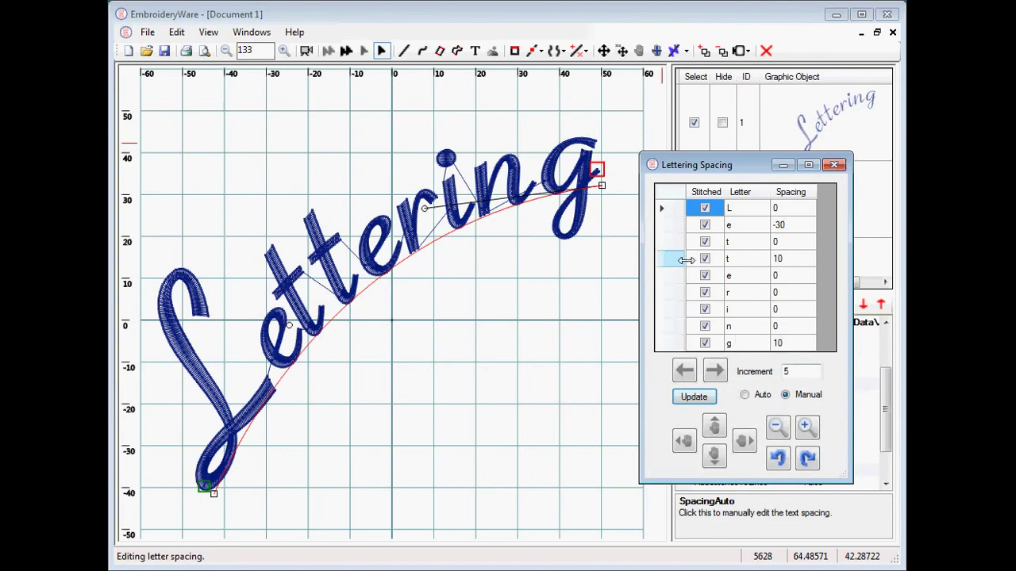
# - Untick e, second t, r and n again and close the spacing editor
pyautogui.click(705, 225)
pyautogui.click(705, 259)
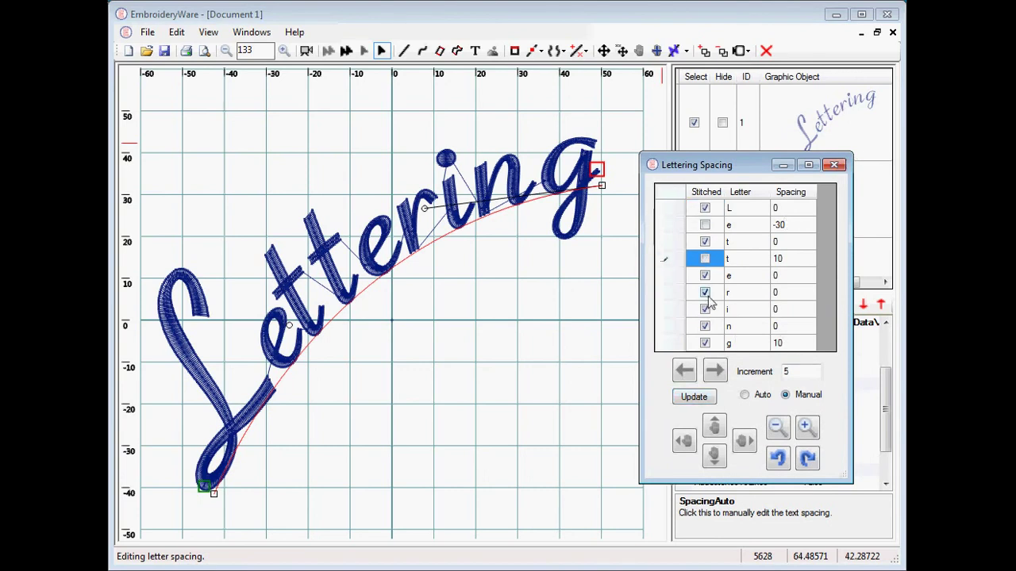
pyautogui.click(704, 292)
pyautogui.click(705, 326)
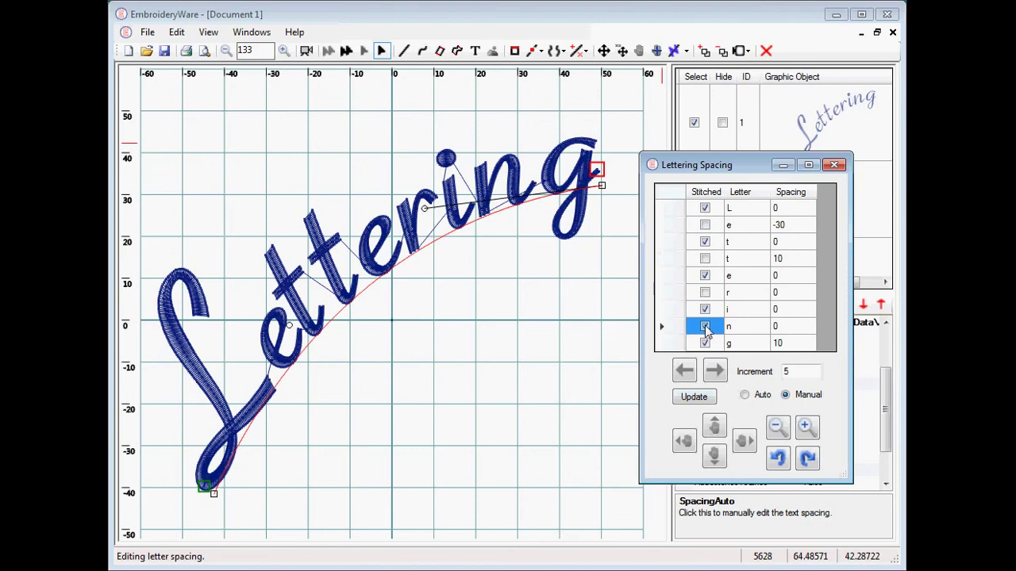
pyautogui.click(833, 165)
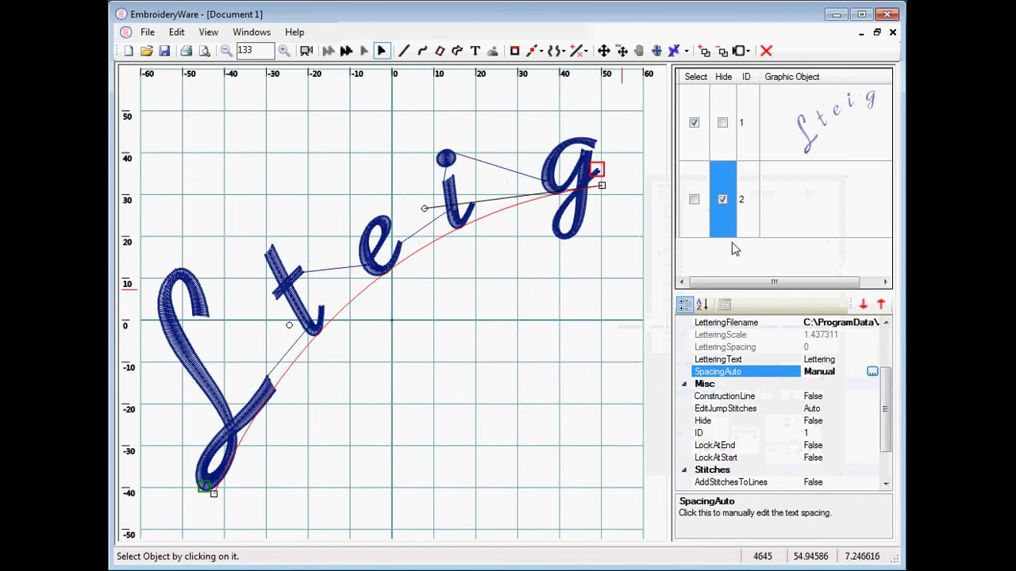
# - Unhide and select object 2, and set its Brother Color to Red
pyautogui.click(722, 199)
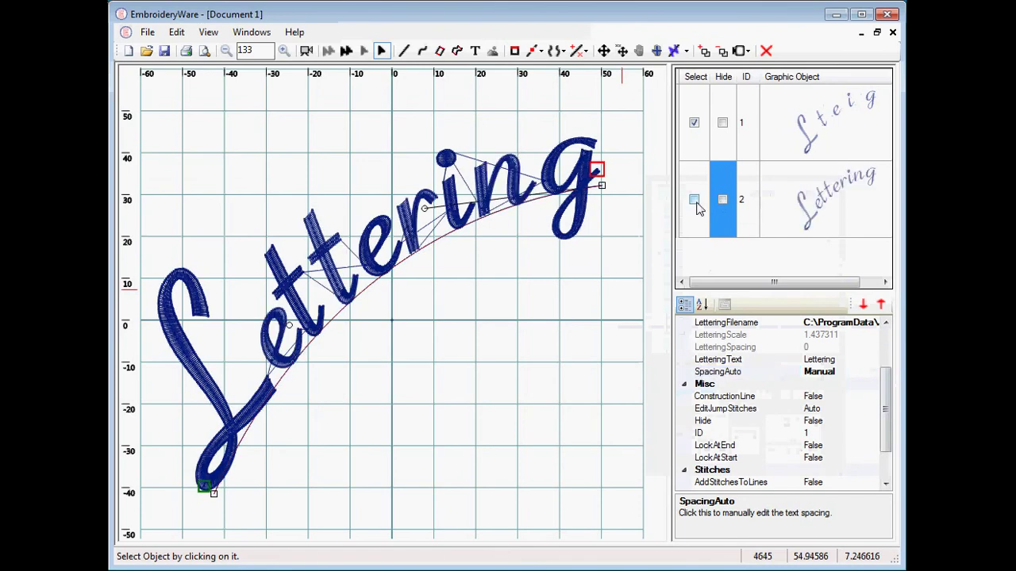
pyautogui.click(694, 122)
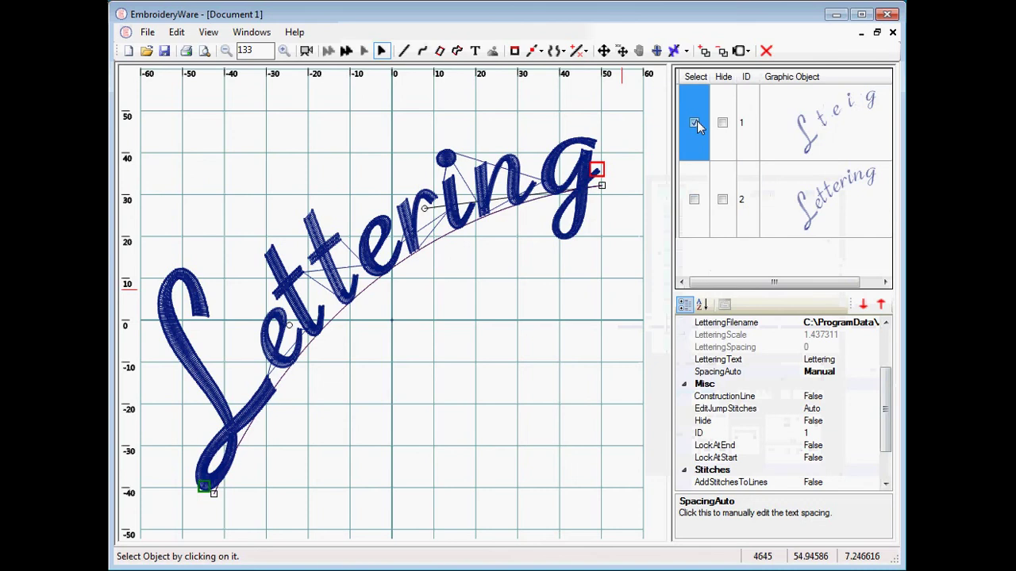
pyautogui.click(695, 200)
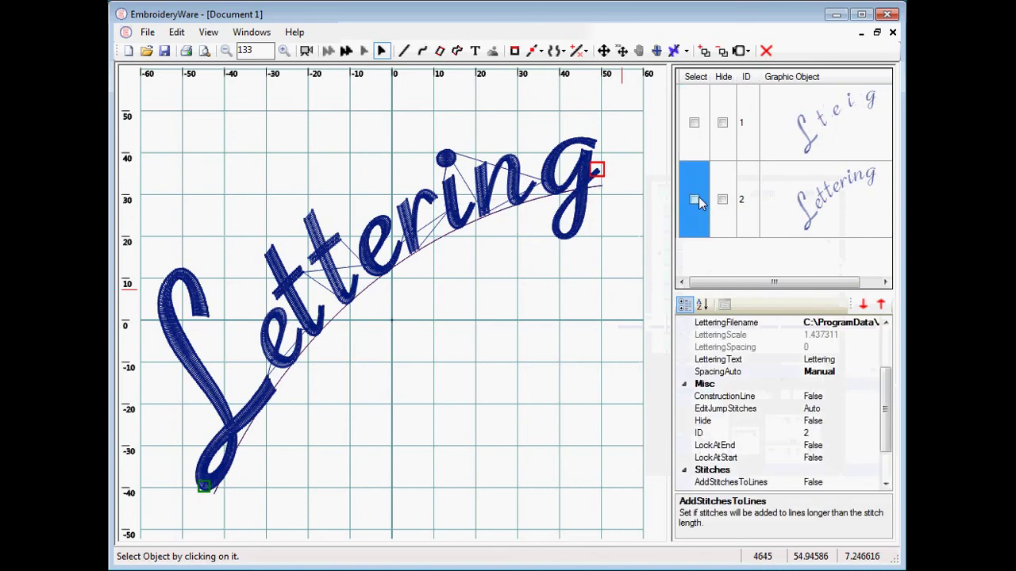
pyautogui.scroll(2, 887, 355)
pyautogui.click(833, 334)
pyautogui.click(871, 334)
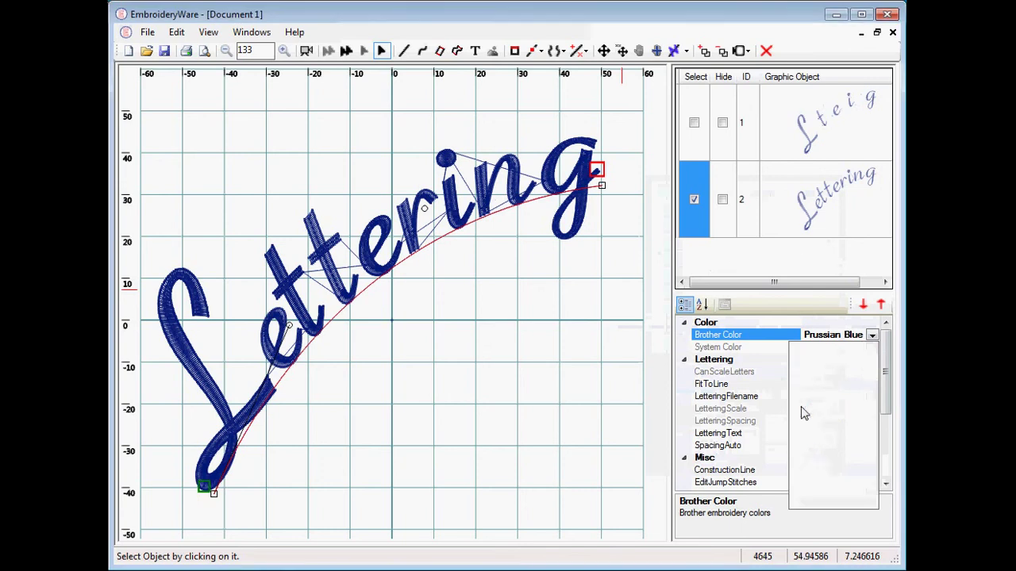
pyautogui.press('Escape')
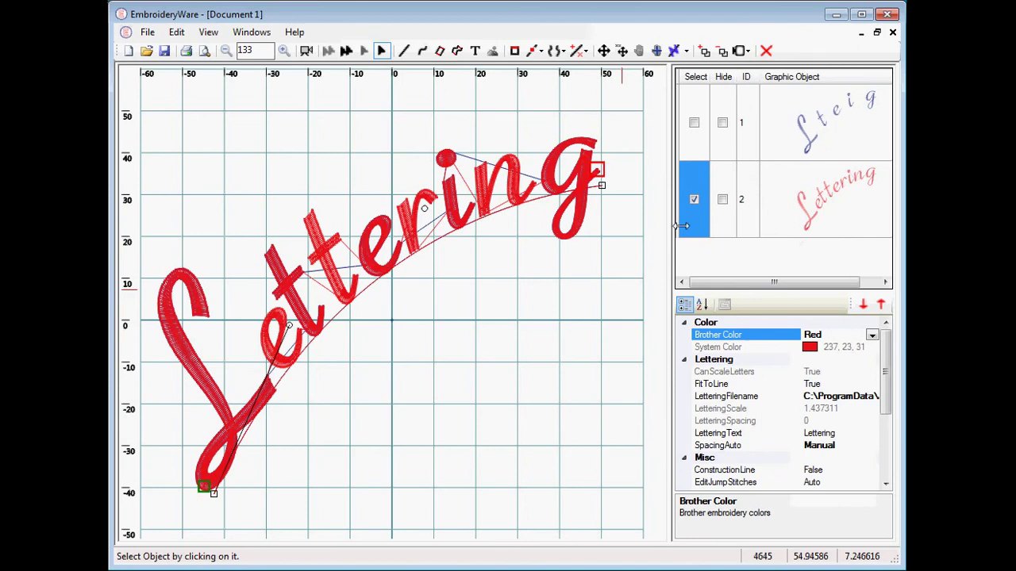
# - In object 2's Lettering Spacing, untick L, first t, second e, i and g, then close
pyautogui.click(858, 446)
pyautogui.click(872, 446)
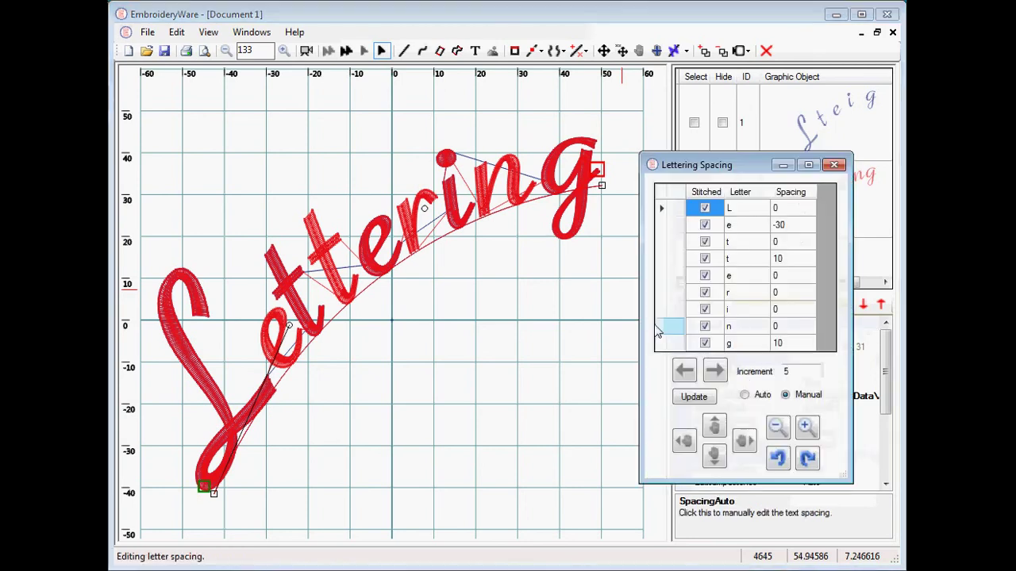
pyautogui.click(705, 209)
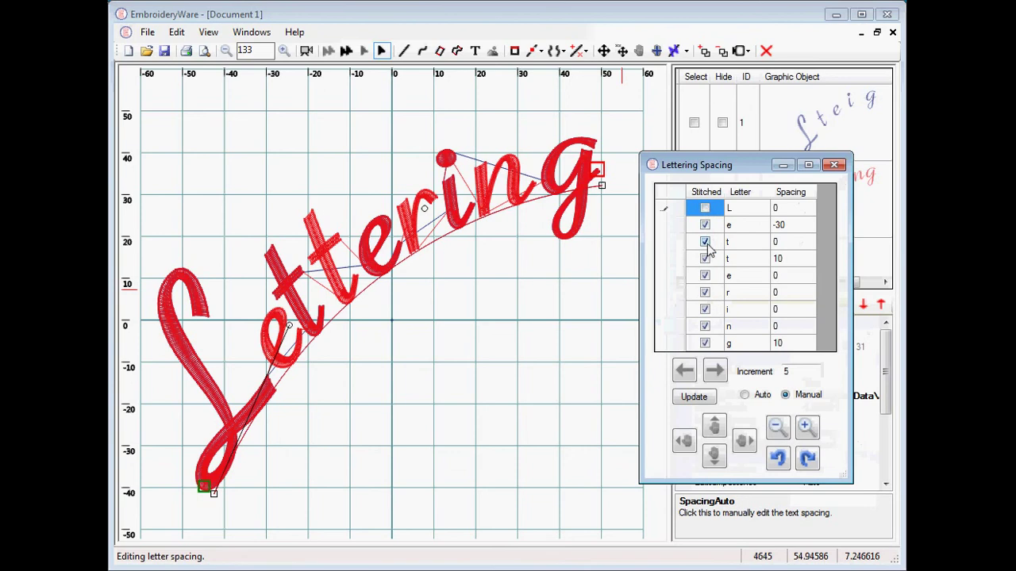
pyautogui.click(705, 242)
pyautogui.click(705, 276)
pyautogui.click(706, 309)
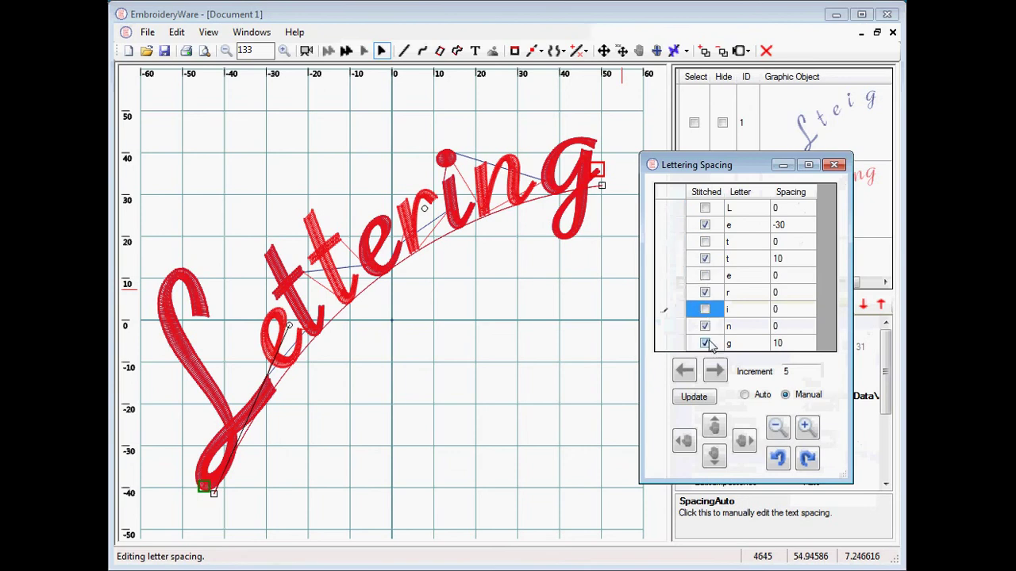
pyautogui.click(704, 343)
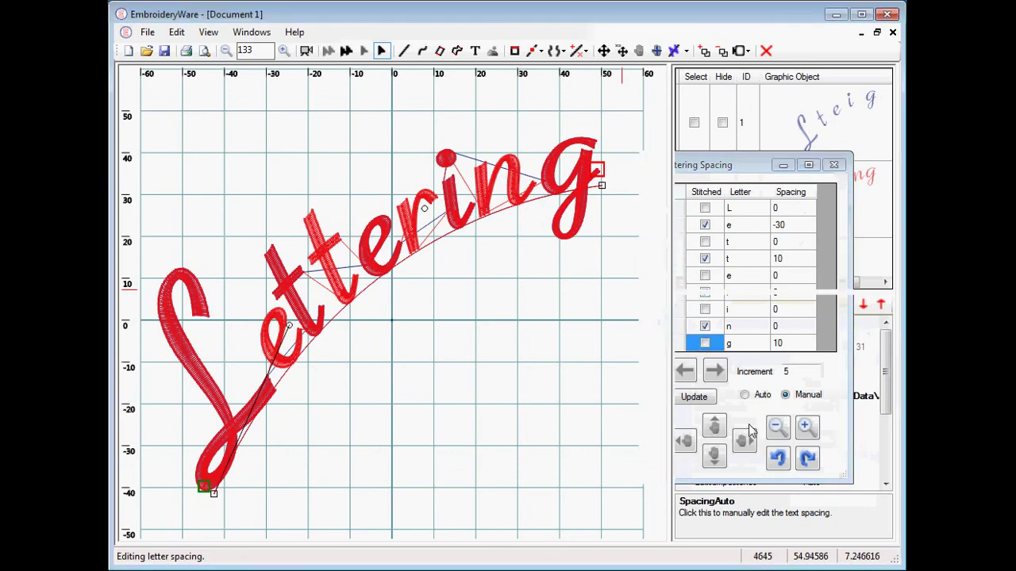
pyautogui.click(670, 500)
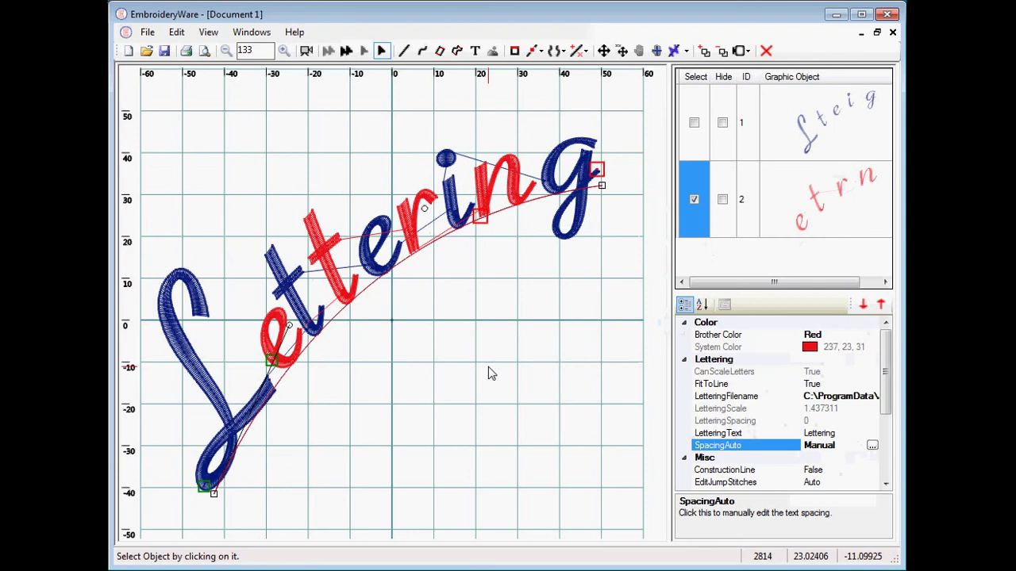
pyautogui.click(306, 50)
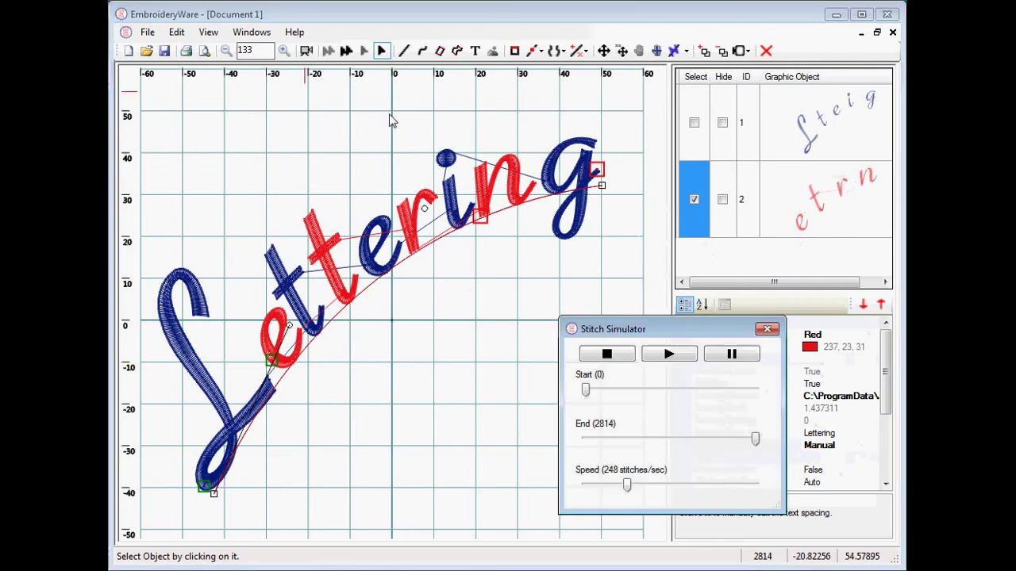
pyautogui.click(687, 358)
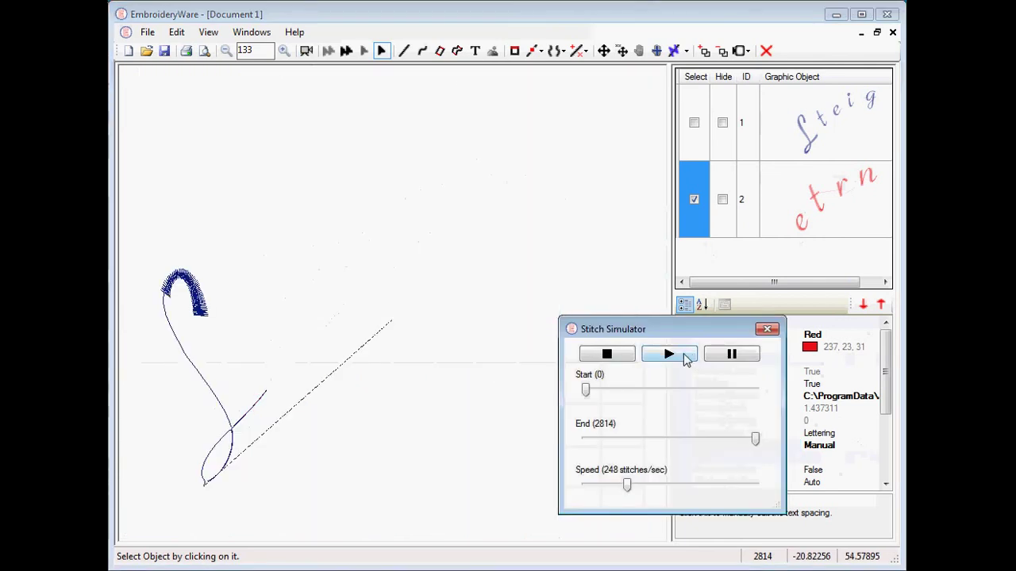
pyautogui.moveTo(627, 485); pyautogui.dragTo(681, 488)
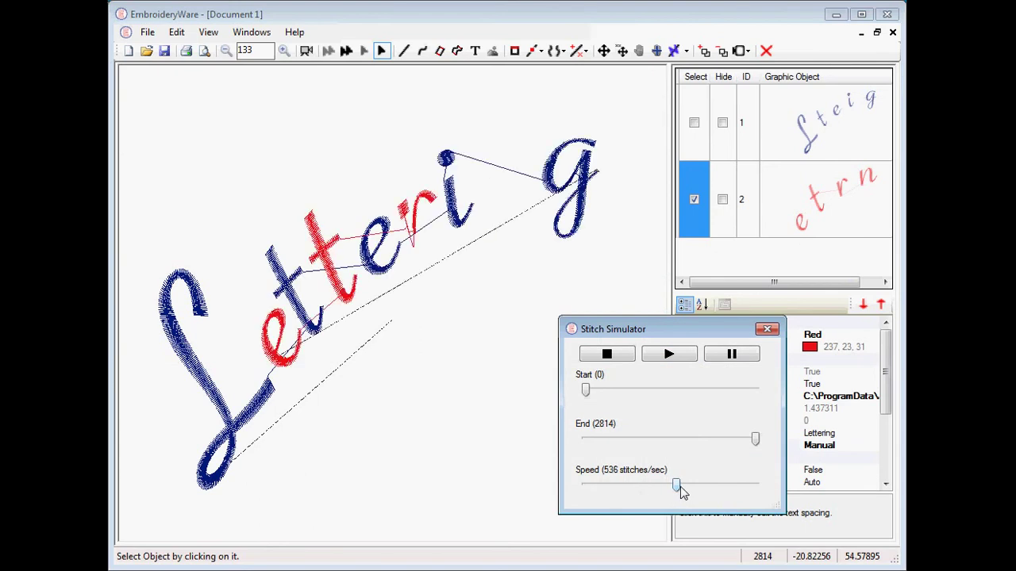
pyautogui.click(766, 329)
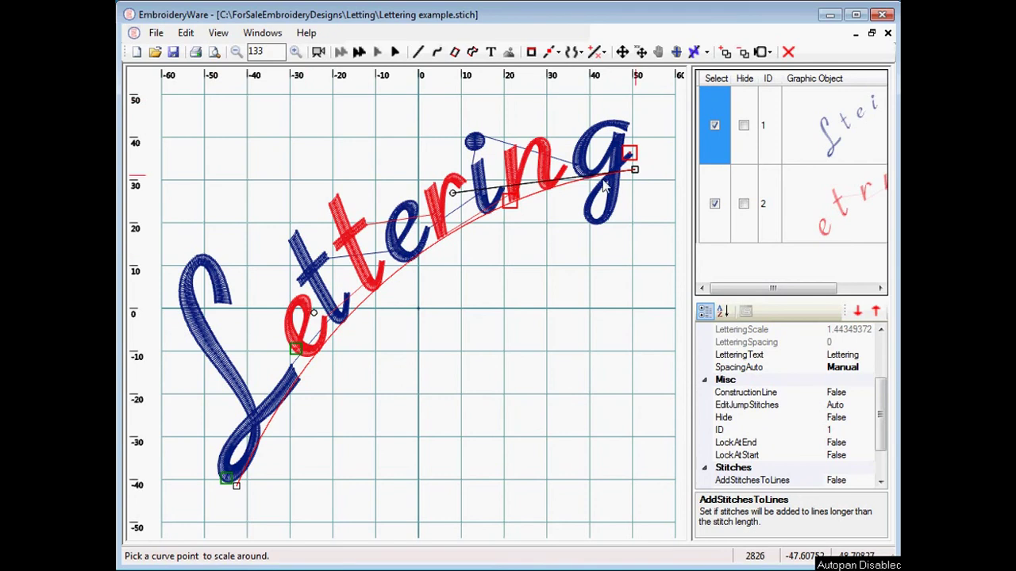
# - Scale the curve about its start point, which shrinks the lettering
pyautogui.click(236, 485)
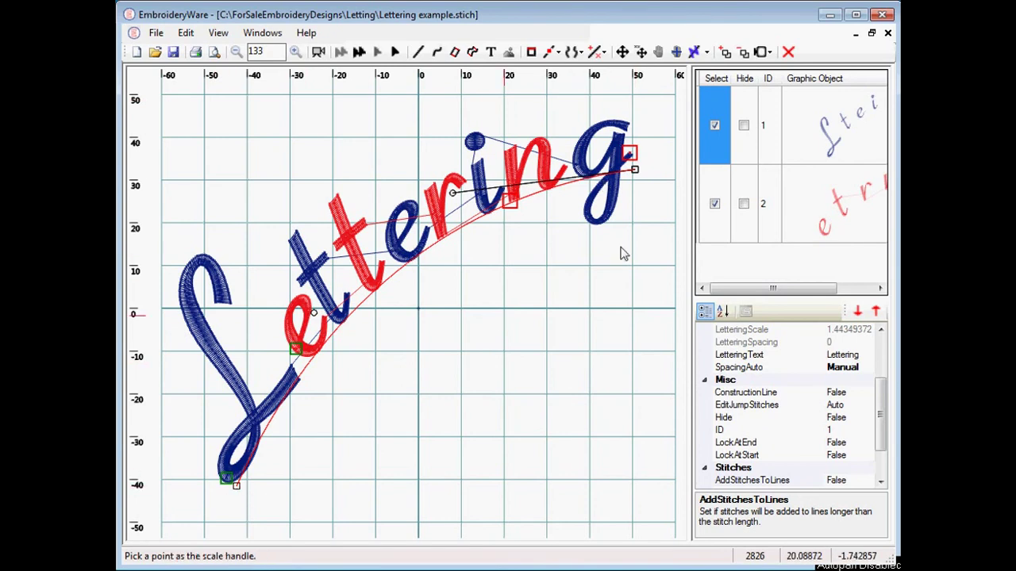
pyautogui.click(635, 173)
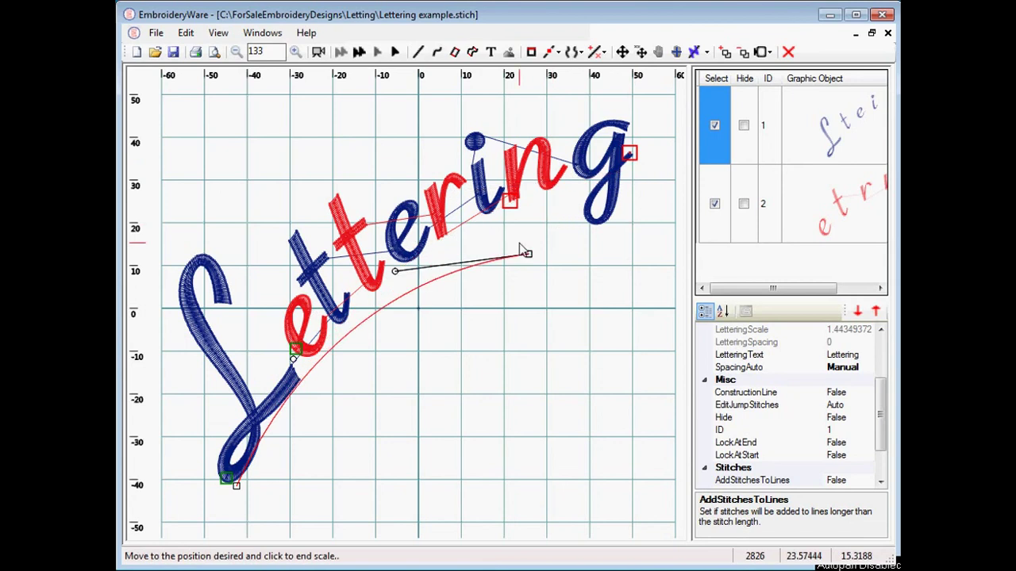
pyautogui.click(526, 253)
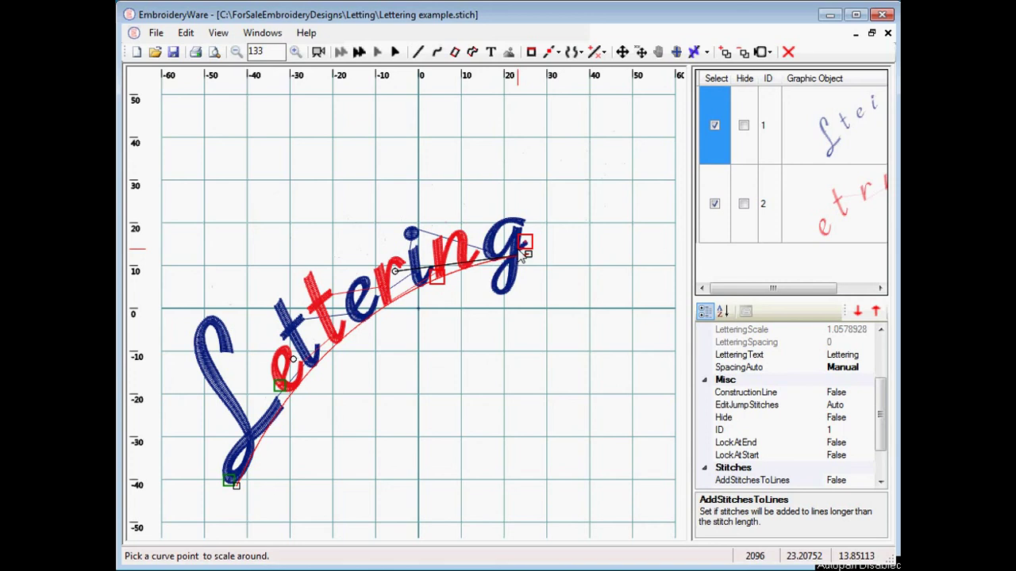
# - Rescale from the curve start at the L, enlarging the lettering to about 1.49
pyautogui.click(232, 482)
pyautogui.click(529, 252)
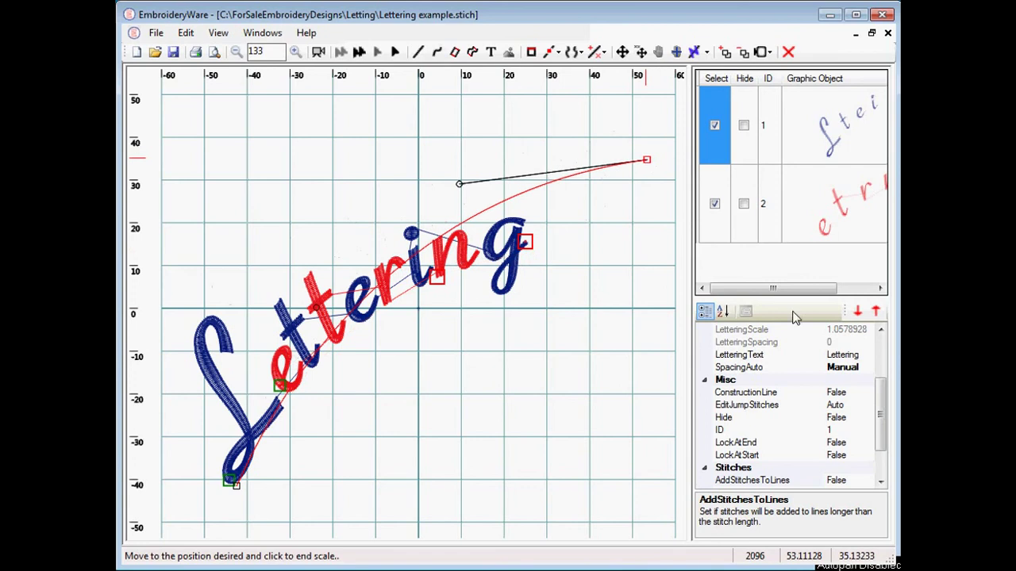
pyautogui.click(880, 329)
pyautogui.click(880, 329)
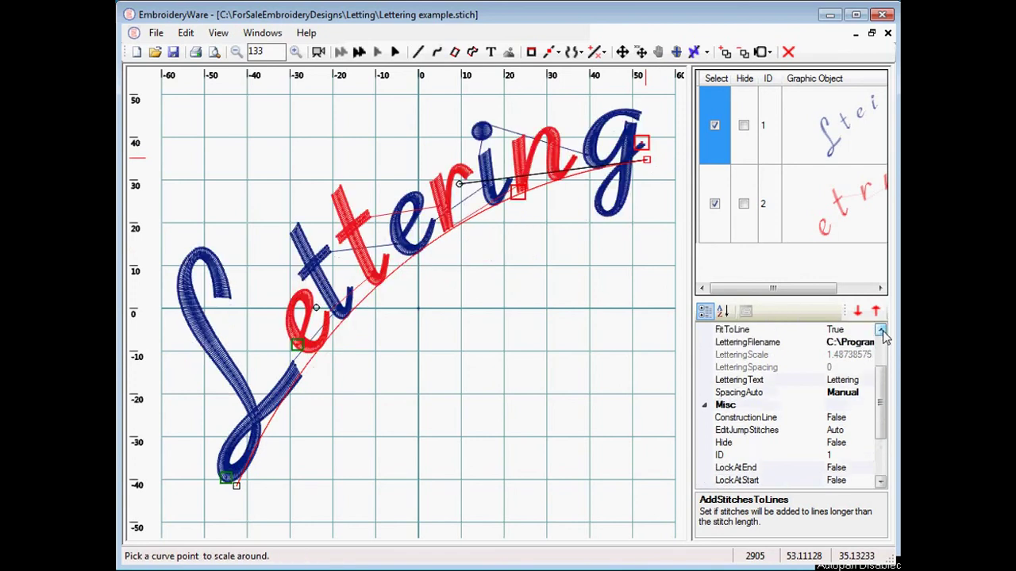
pyautogui.click(880, 329)
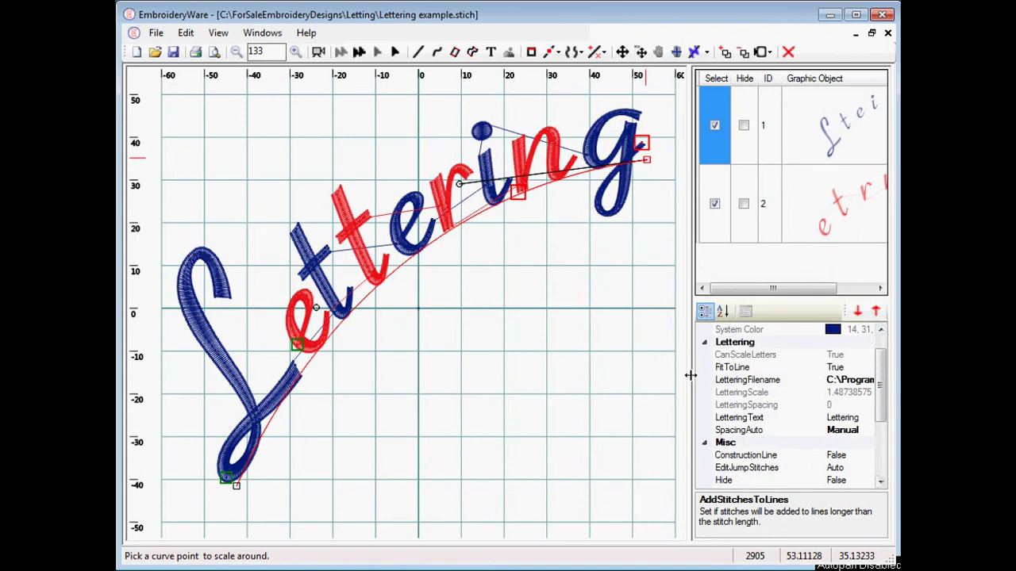
pyautogui.moveTo(692, 373); pyautogui.dragTo(671, 380)
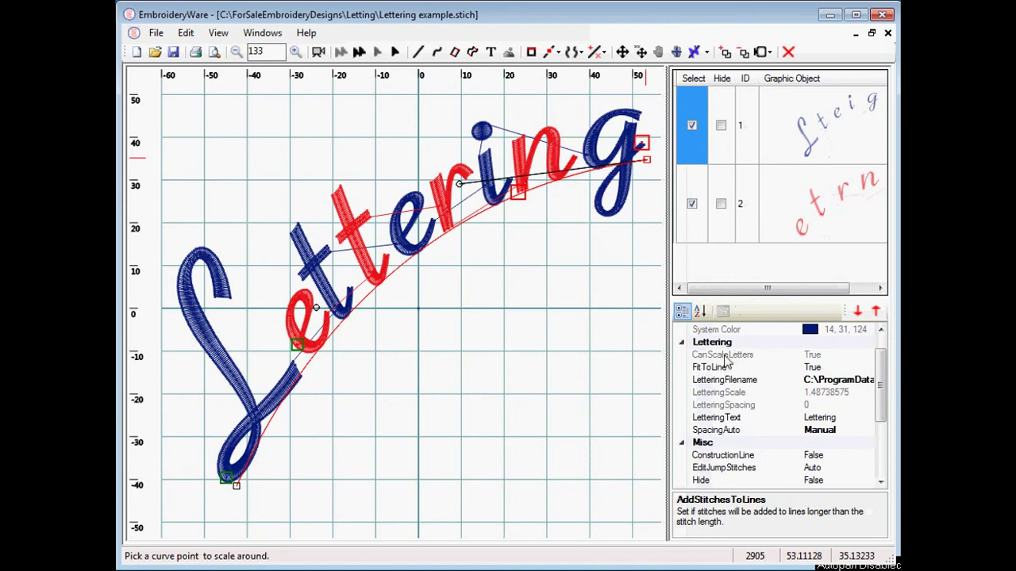
# - Set FitToLine to False
pyautogui.click(861, 367)
pyautogui.click(866, 367)
pyautogui.click(816, 392)
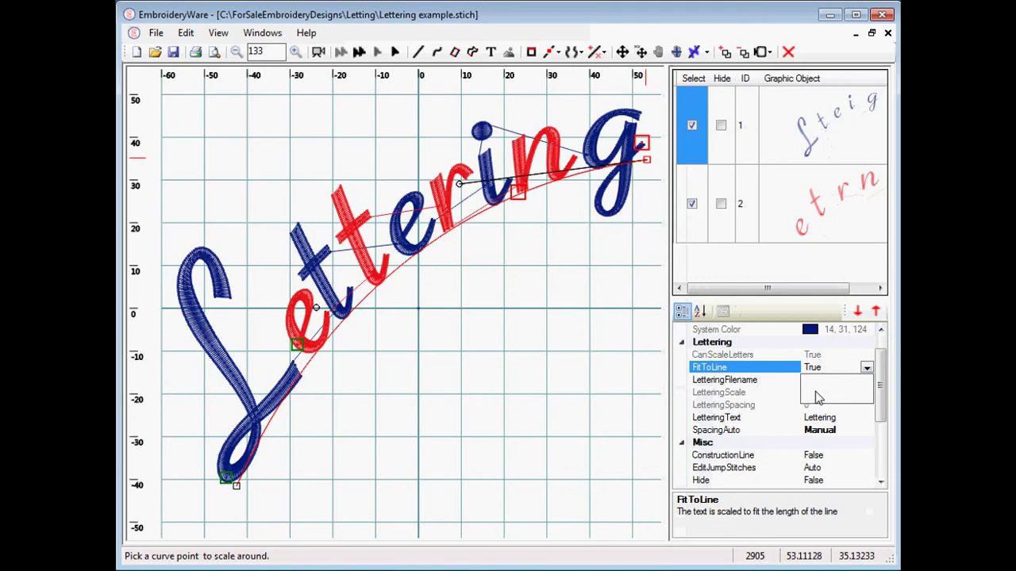
# - Set LetteringScale to 1, then to 2, and view the enlarged lettering
pyautogui.click(853, 392)
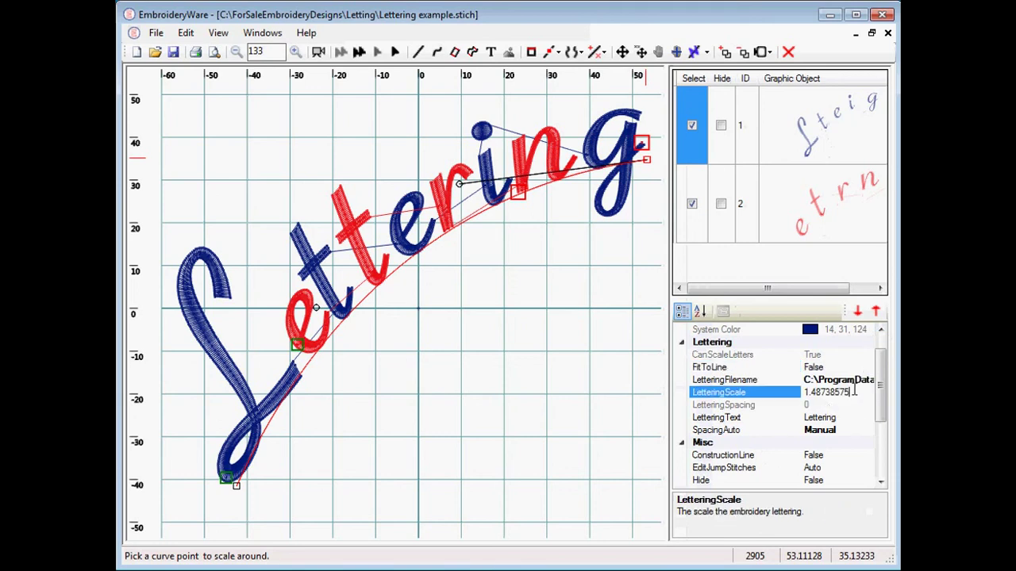
pyautogui.moveTo(855, 391); pyautogui.dragTo(795, 390)
pyautogui.write('1')
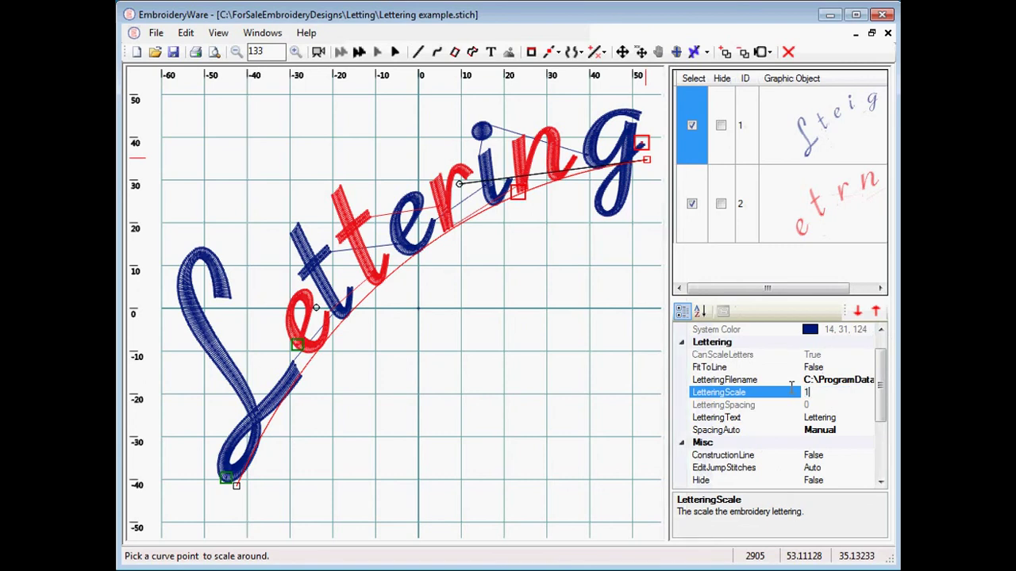
pyautogui.press('Return')
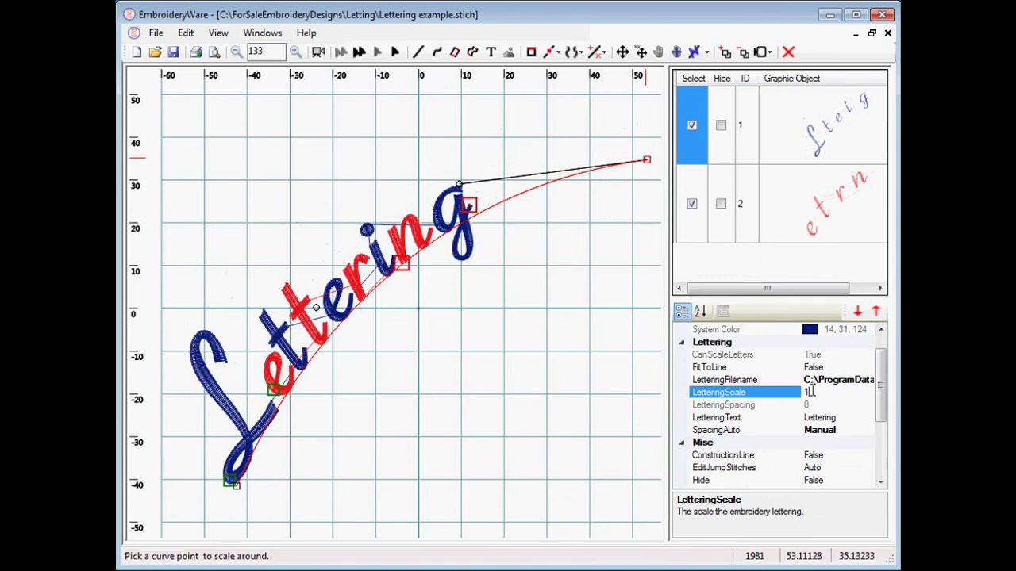
pyautogui.click(809, 392)
pyautogui.press('Return')
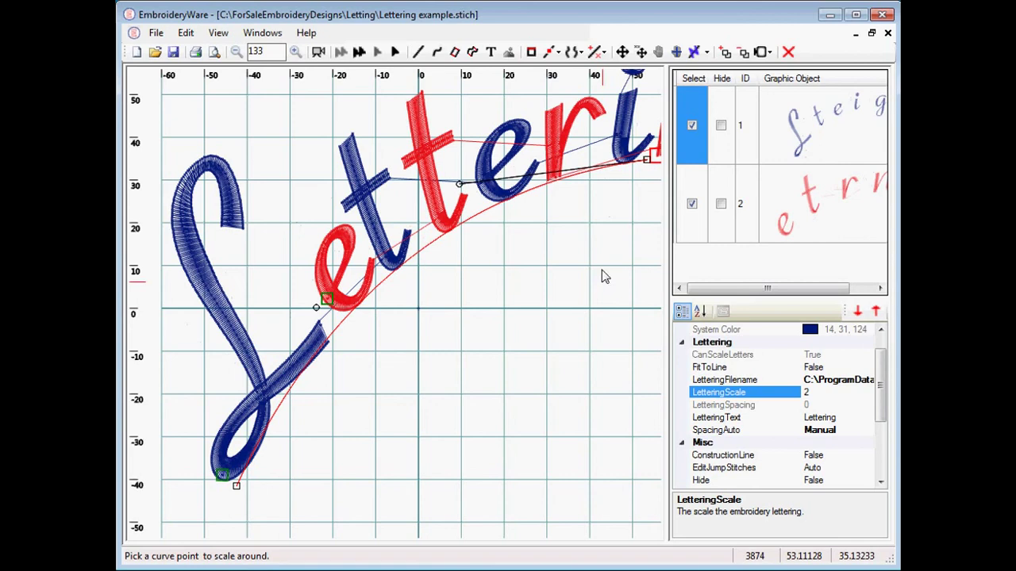
pyautogui.moveTo(626, 268); pyautogui.dragTo(531, 317)
pyautogui.scroll(-2, 563, 328)
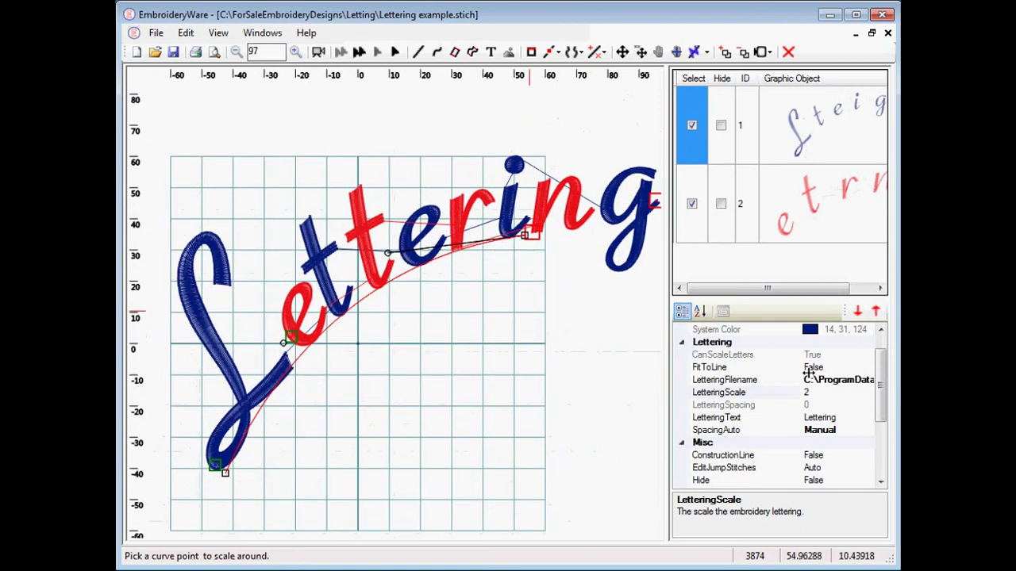
# - Replace the curved lettering text 'Lettering' with 'LETTERING' in capitals
pyautogui.click(868, 382)
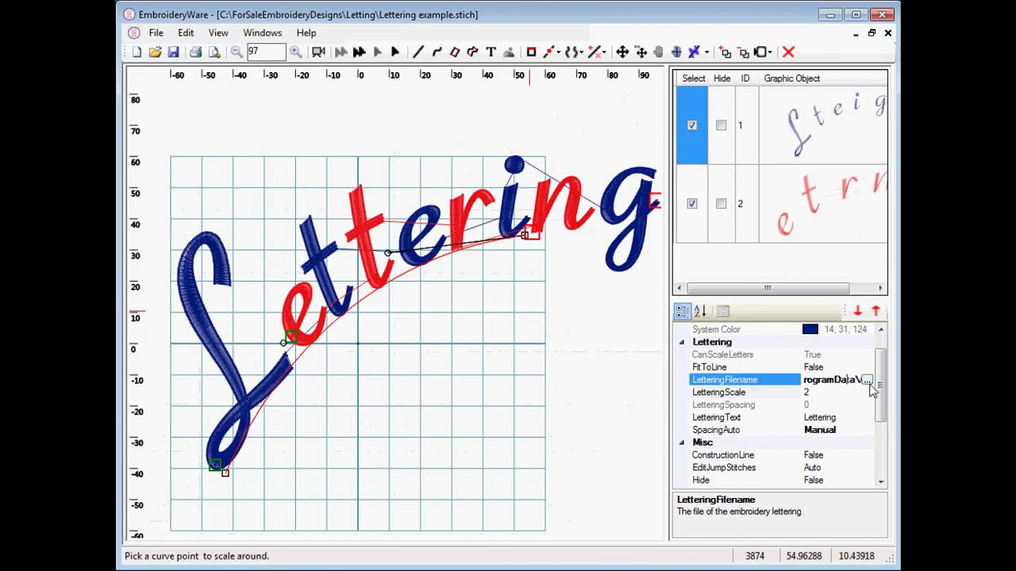
pyautogui.click(835, 419)
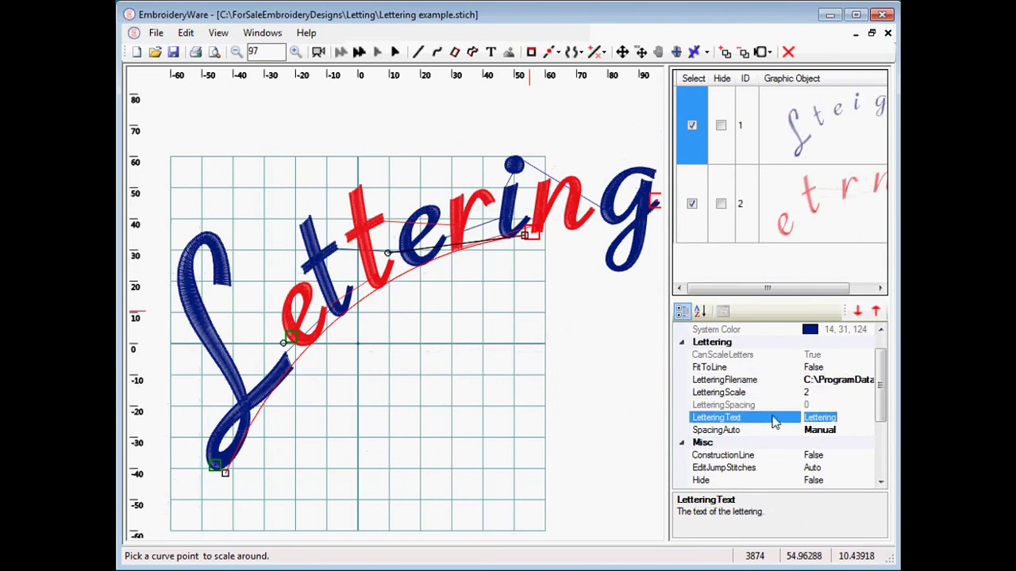
pyautogui.write('LETTERING')
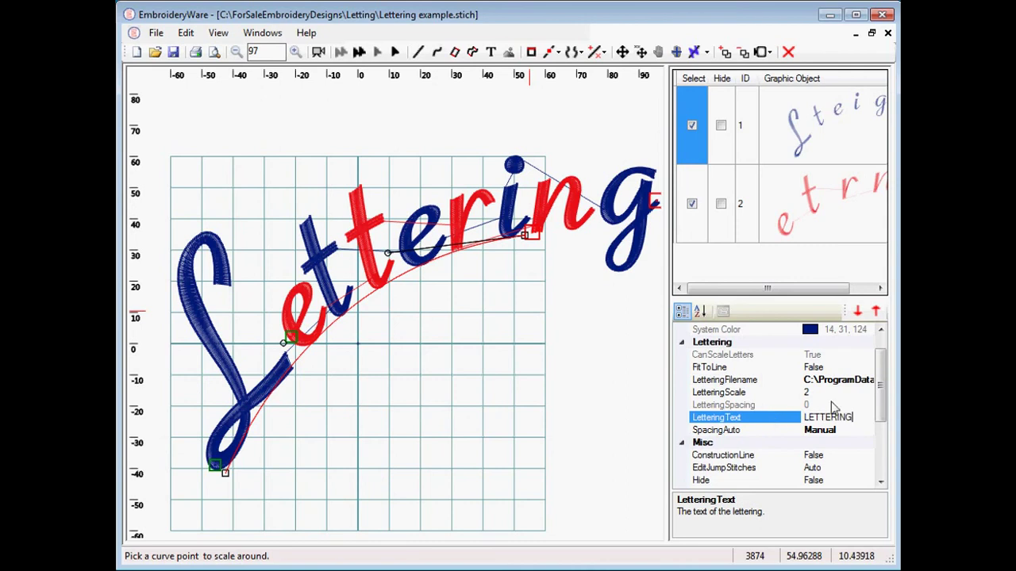
pyautogui.press('Return')
pyautogui.click(870, 390)
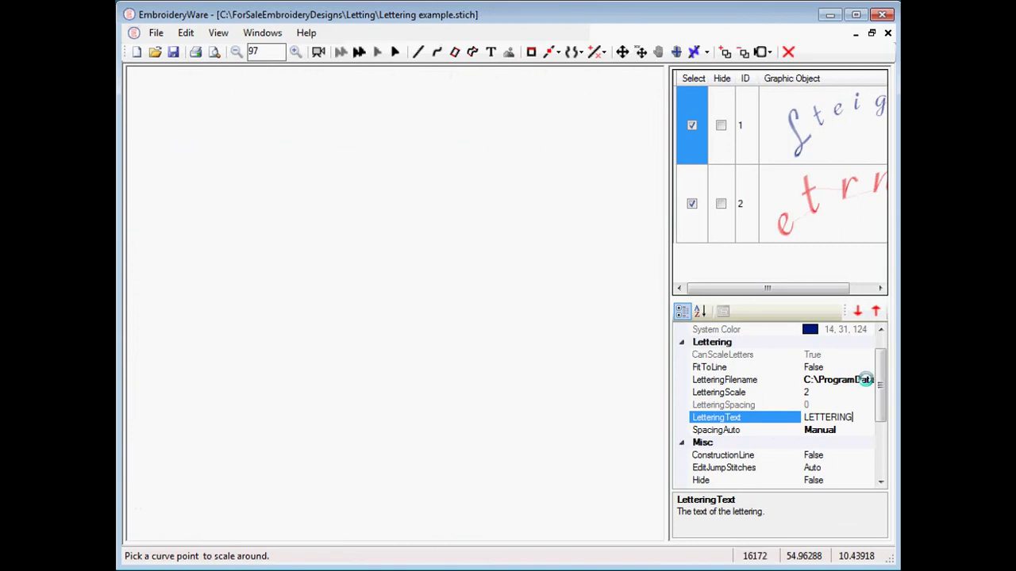
pyautogui.click(872, 382)
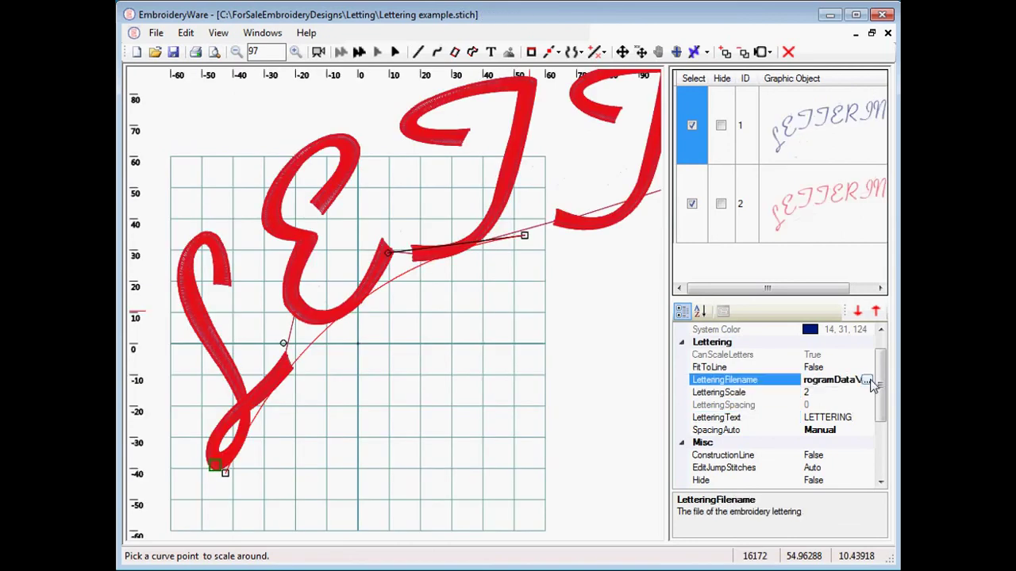
# - Set the lettering font to Etch 1inch, then change it to Etch 1_5 inch
pyautogui.click(874, 383)
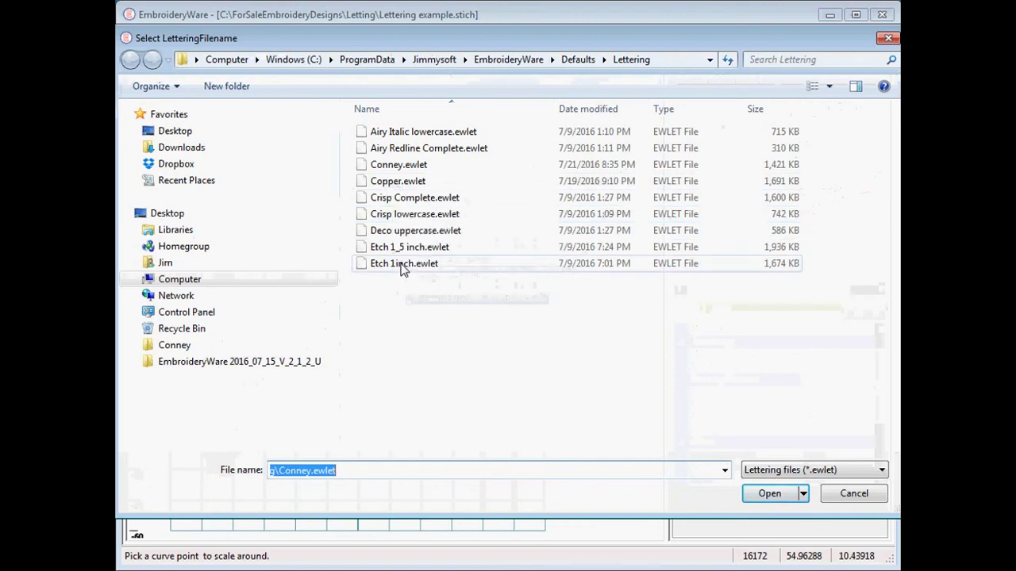
pyautogui.doubleClick(400, 269)
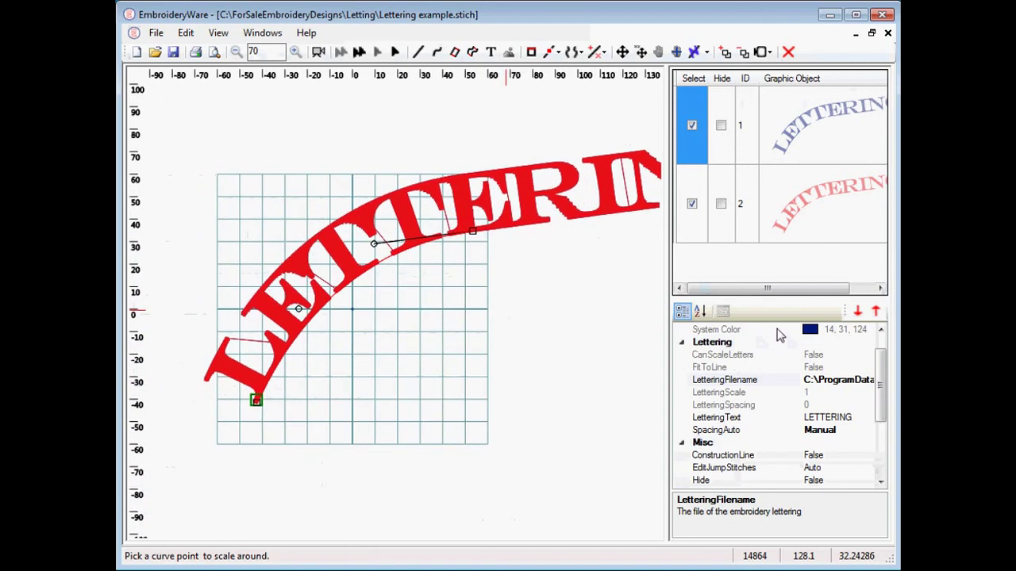
pyautogui.click(855, 381)
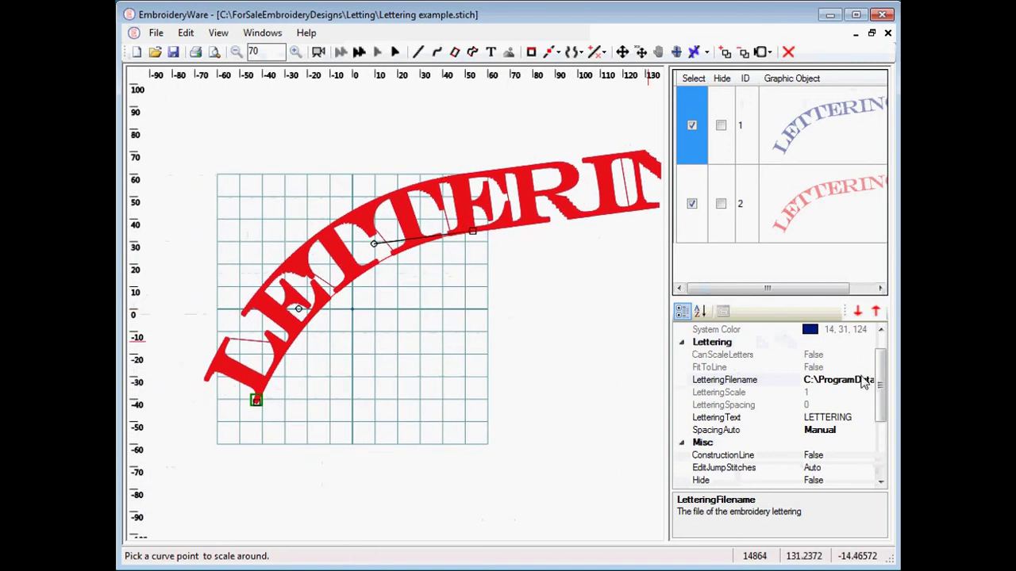
pyautogui.click(873, 381)
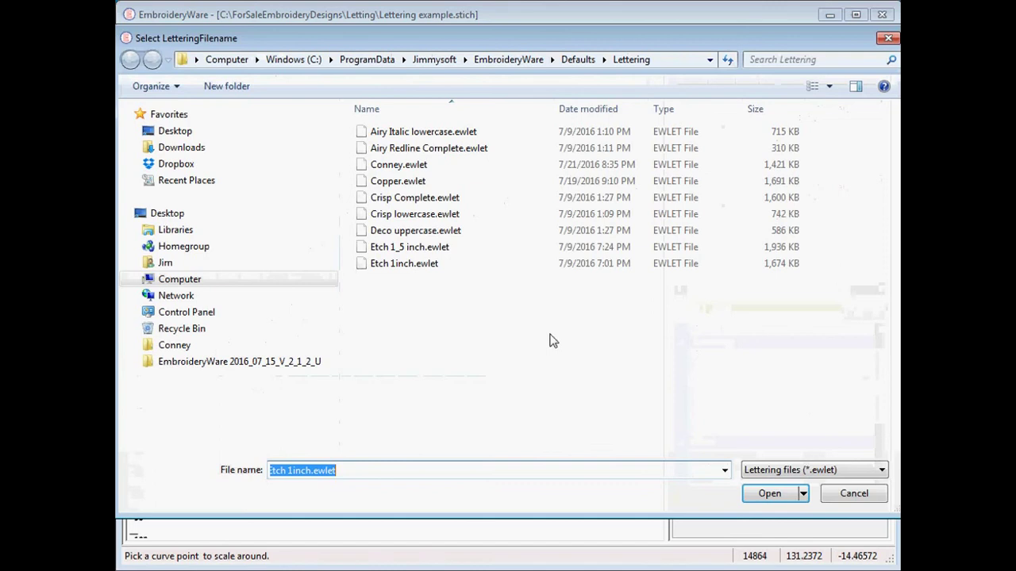
pyautogui.doubleClick(424, 249)
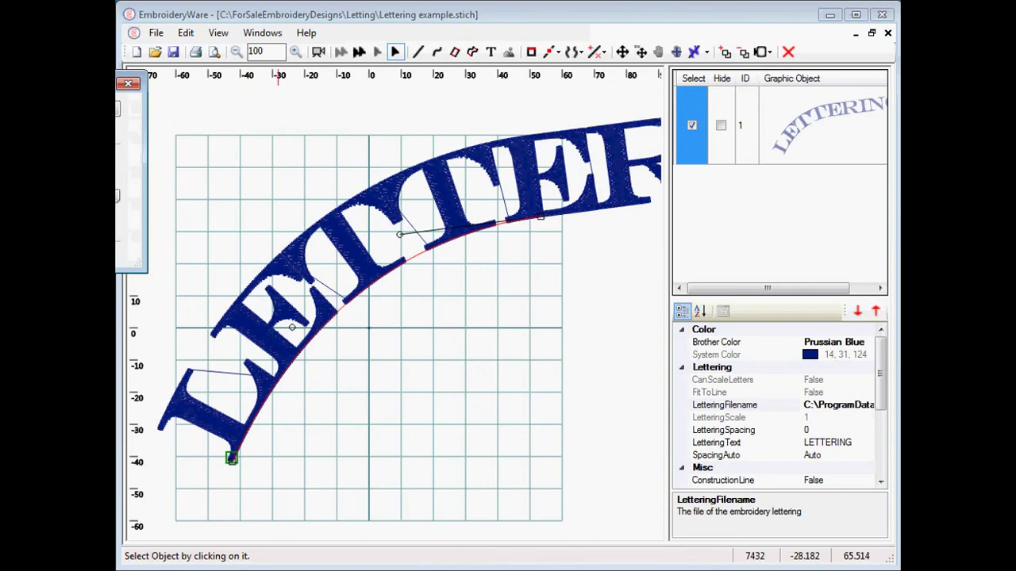
# - Play the stitch simulation of the blue Etch LETTERING, stop it, and close the simulator
pyautogui.moveTo(103, 82); pyautogui.dragTo(771, 308)
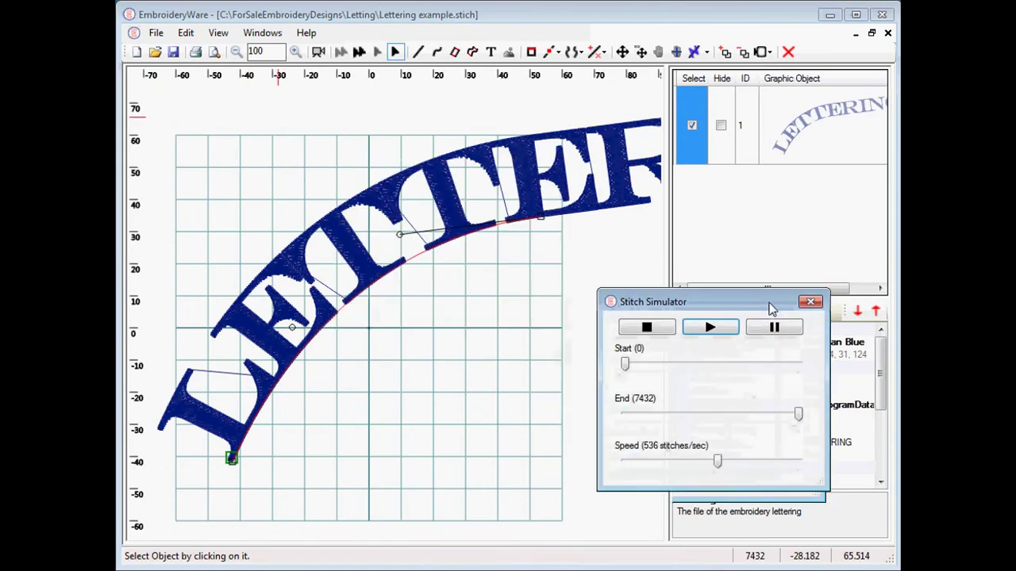
pyautogui.click(730, 329)
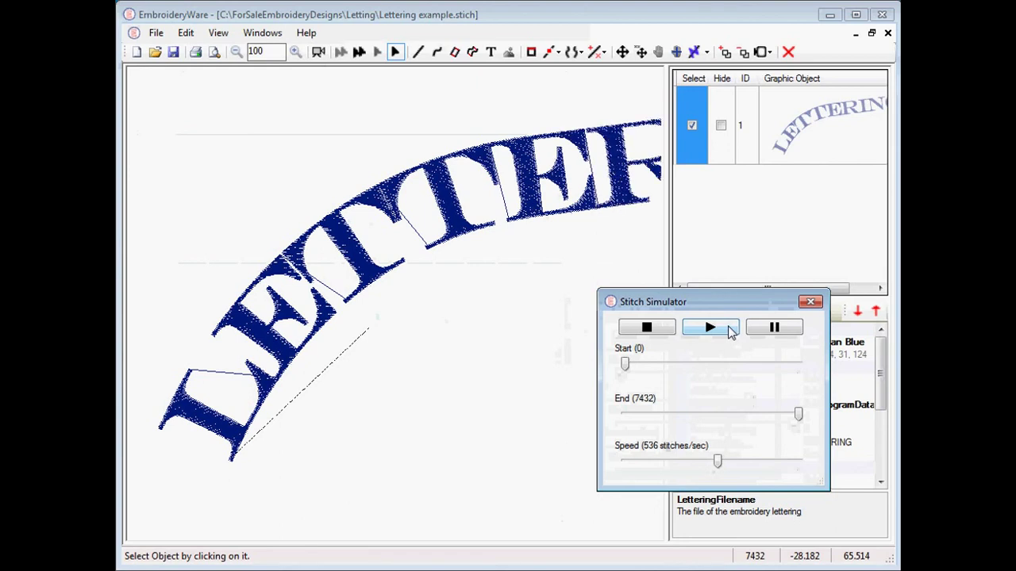
pyautogui.click(642, 328)
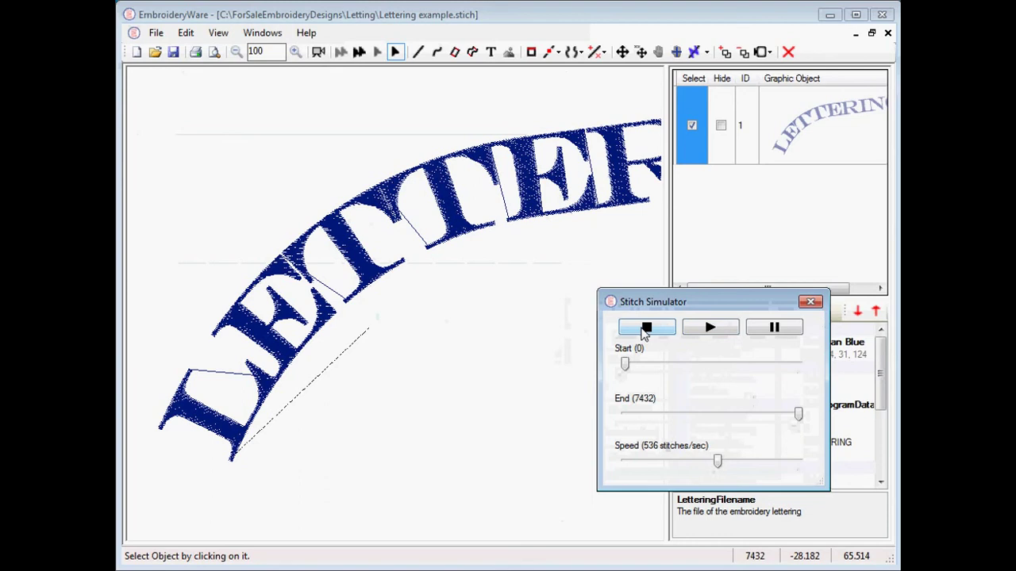
pyautogui.click(811, 302)
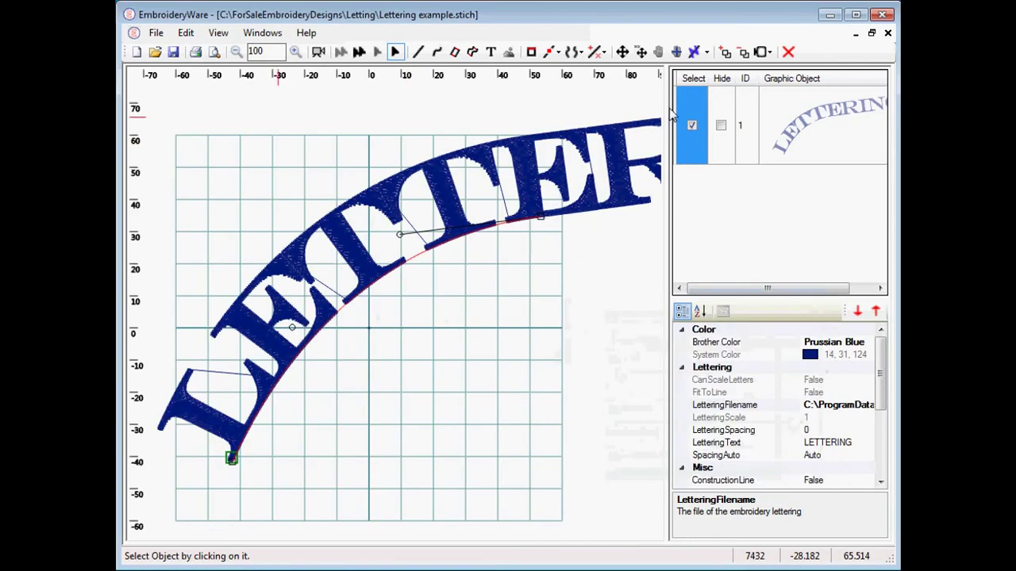
# - Switch the lettering's letter spacing from automatic to Manual
pyautogui.click(189, 34)
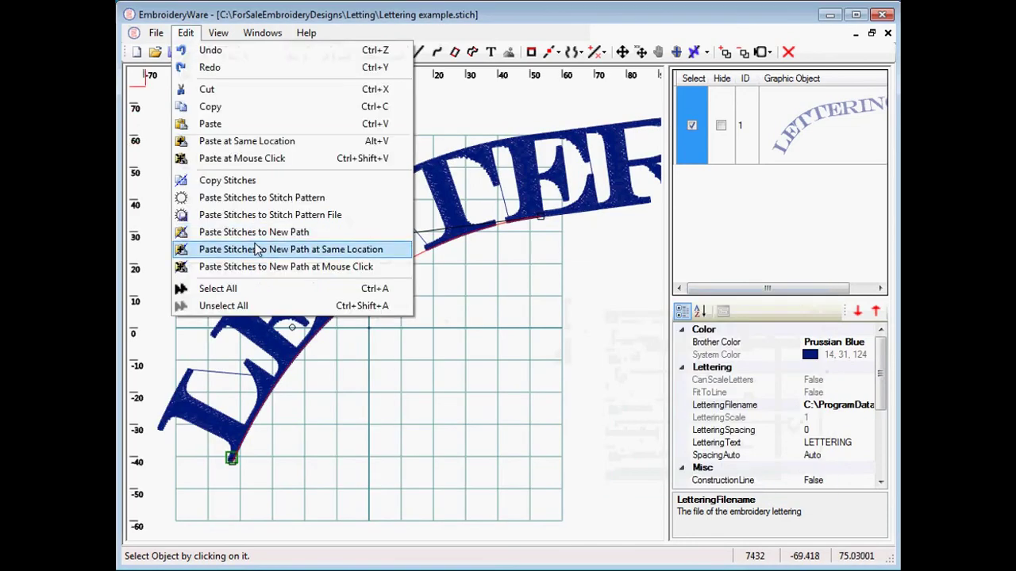
pyautogui.click(309, 27)
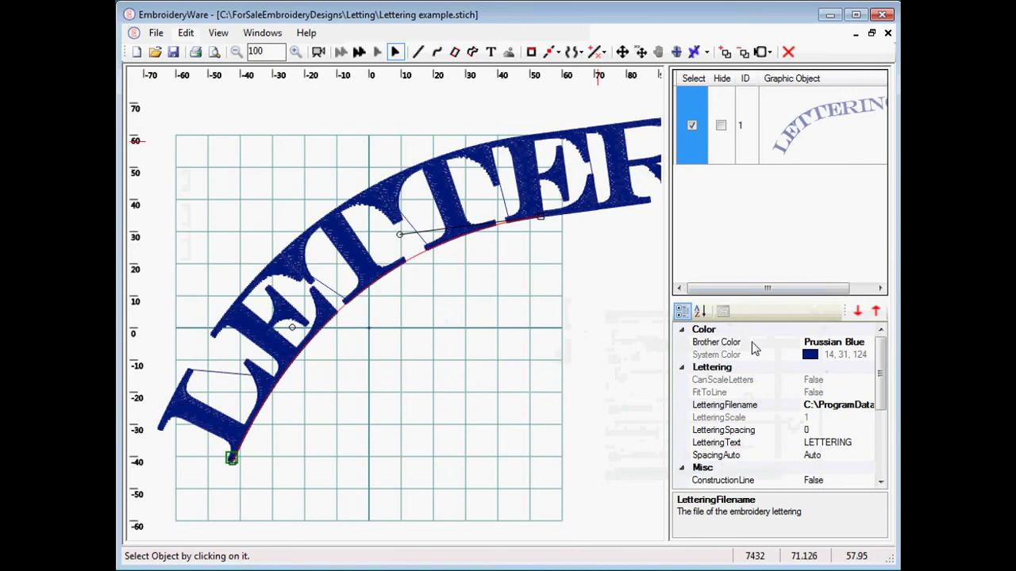
pyautogui.click(841, 455)
pyautogui.click(866, 457)
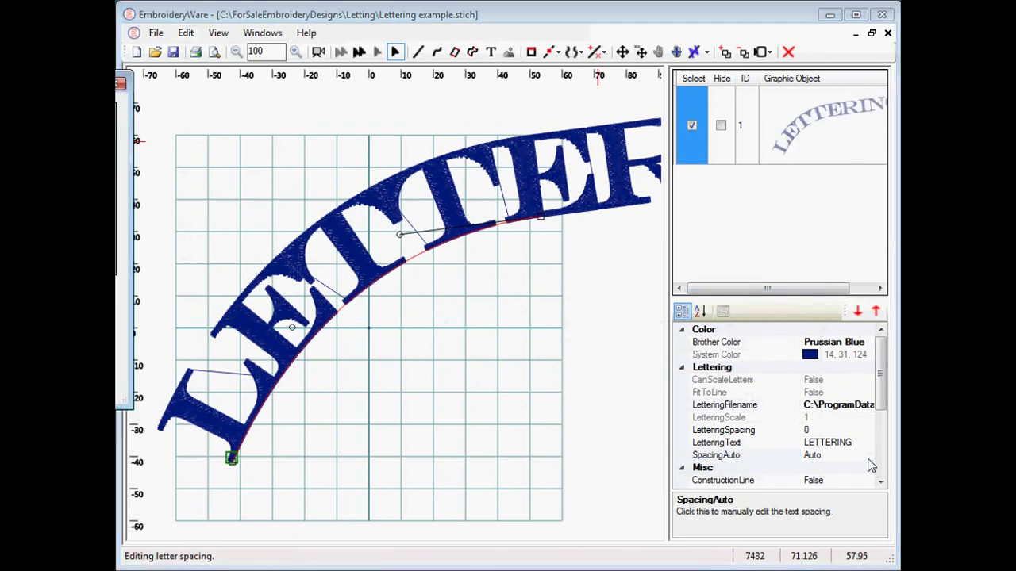
pyautogui.moveTo(45, 82); pyautogui.dragTo(796, 185)
pyautogui.click(822, 420)
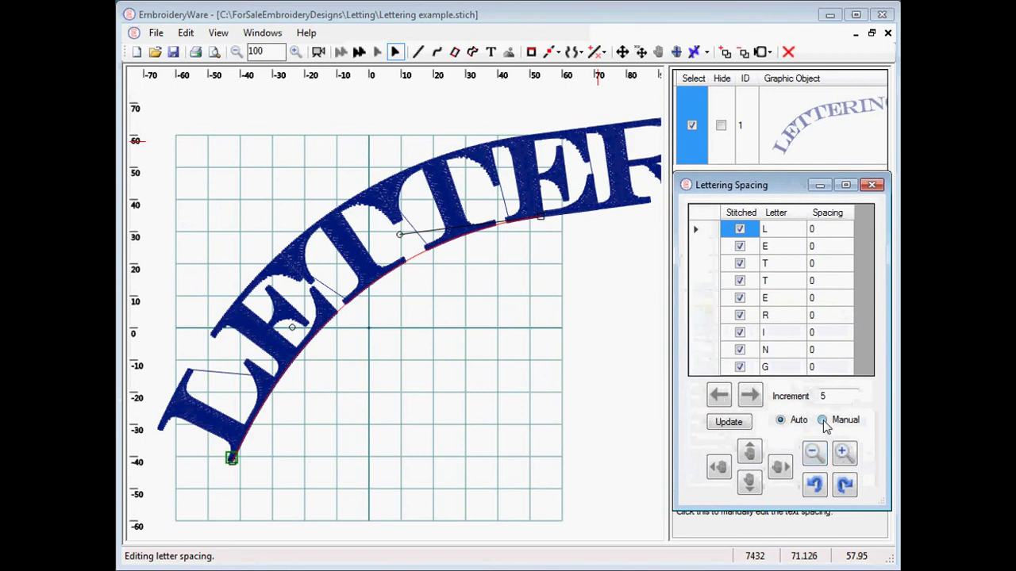
# - Turn off stitching for the first E, second T, R and N, then apply
pyautogui.click(739, 246)
pyautogui.click(739, 281)
pyautogui.click(741, 315)
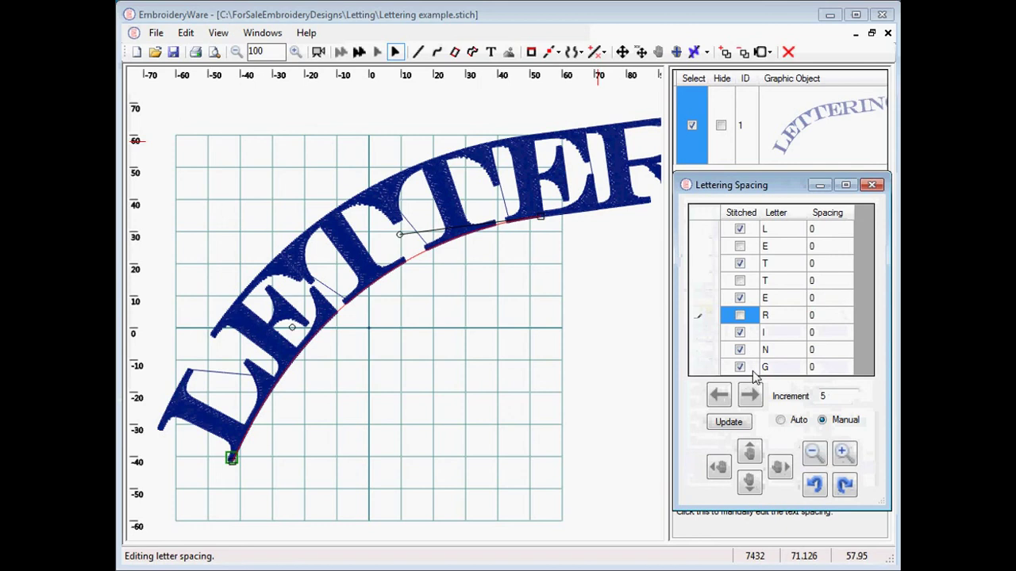
pyautogui.click(741, 350)
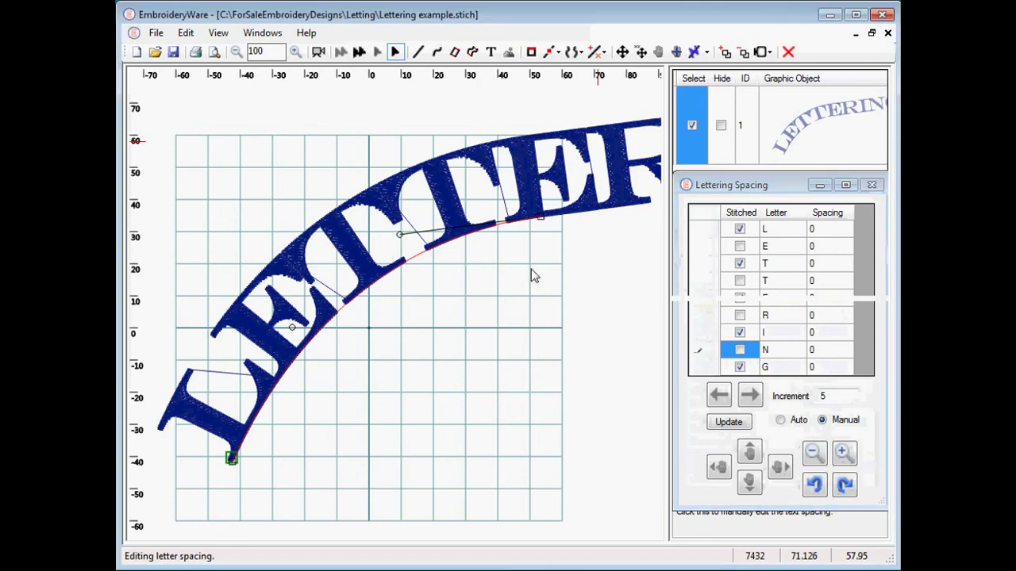
pyautogui.click(557, 281)
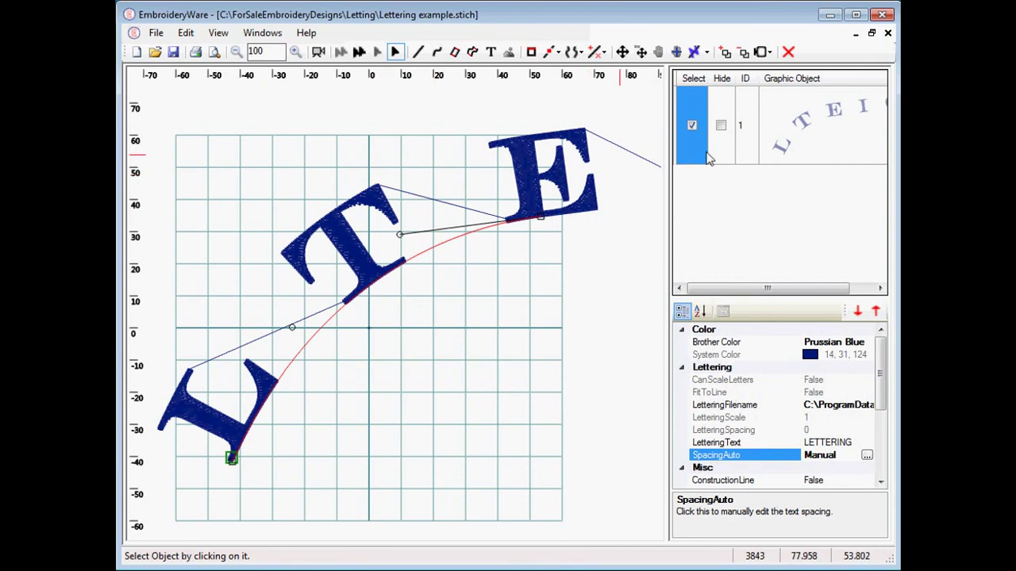
# - Copy the alternate-letter lettering and paste it at the same location as object 2
pyautogui.click(187, 34)
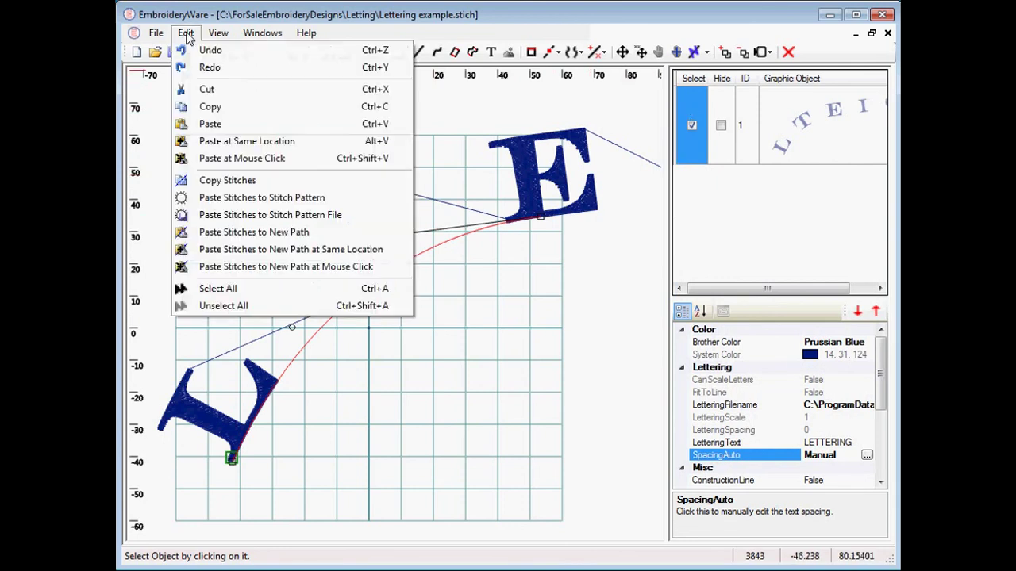
pyautogui.click(211, 106)
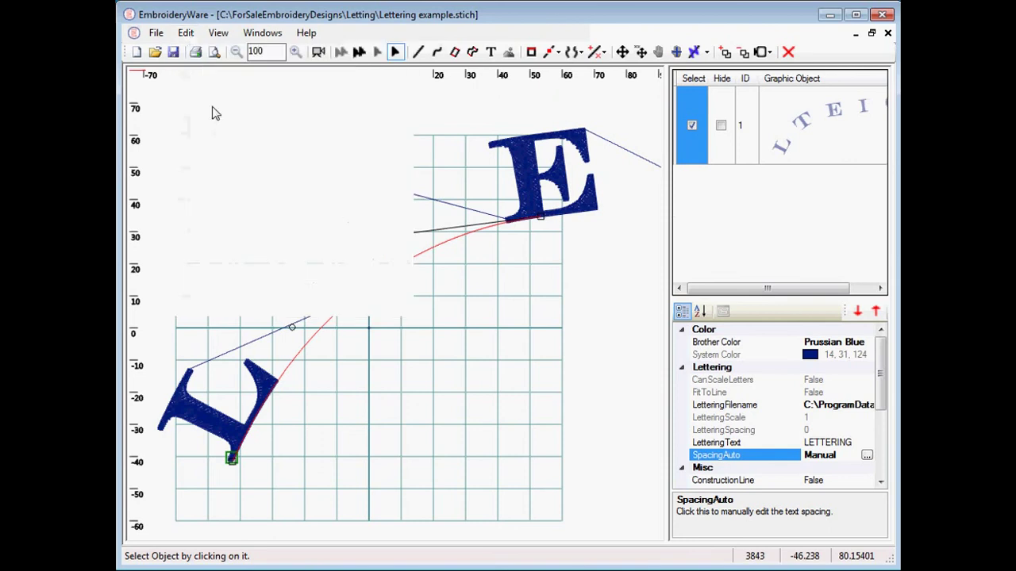
pyautogui.click(185, 35)
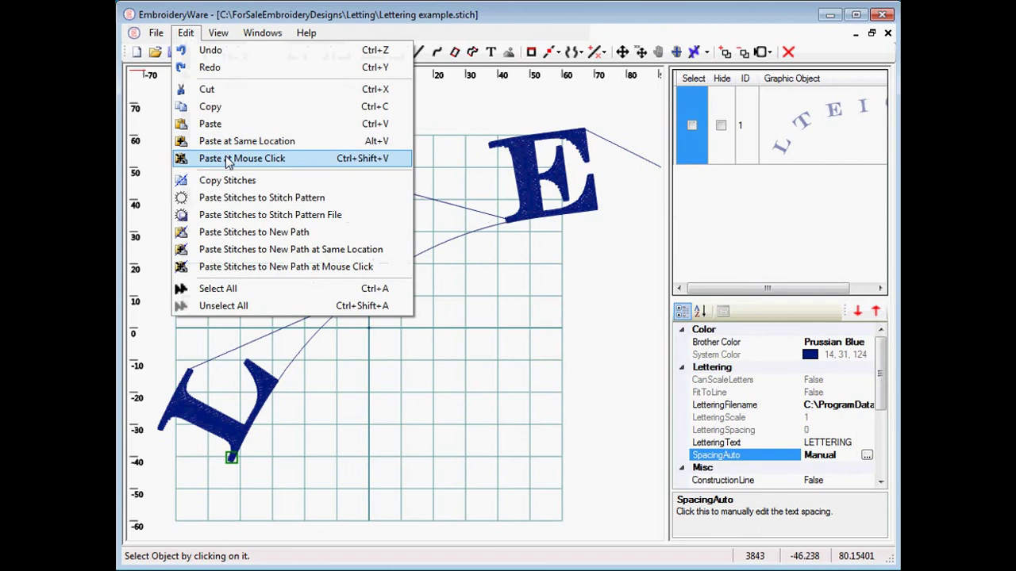
pyautogui.click(238, 141)
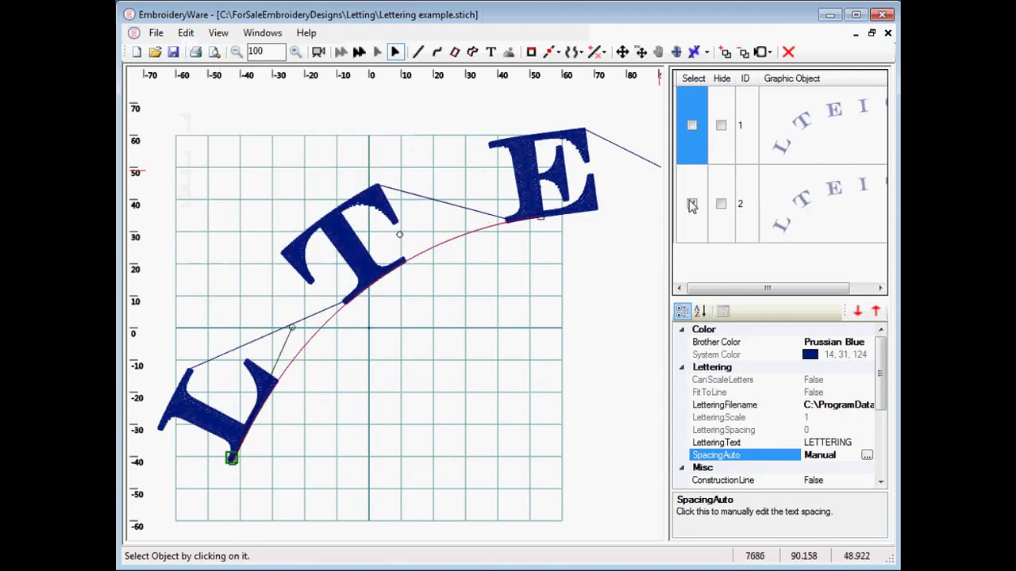
# - Select lettering object 2 and set its Brother thread colour to Red
pyautogui.click(691, 205)
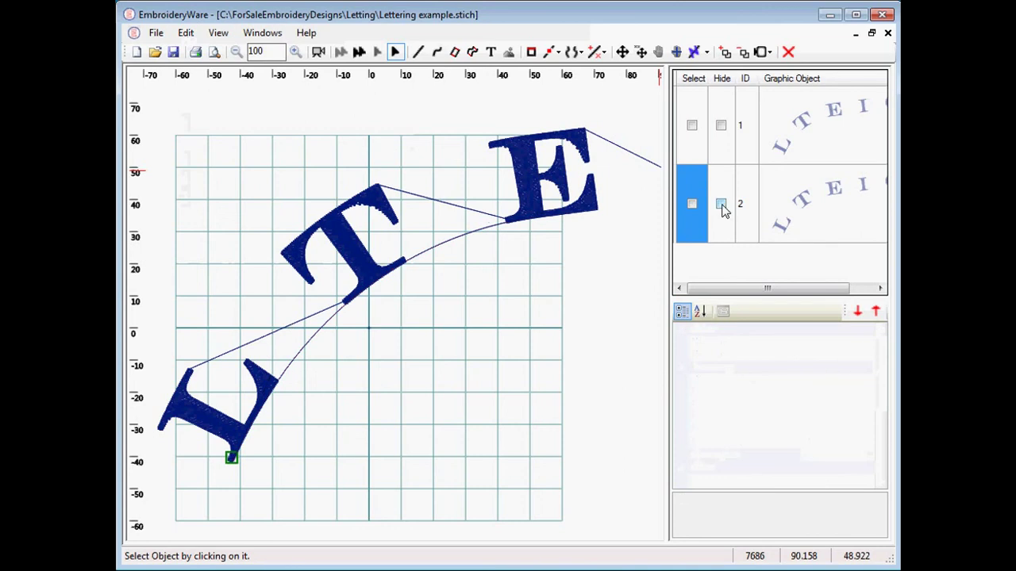
pyautogui.click(692, 204)
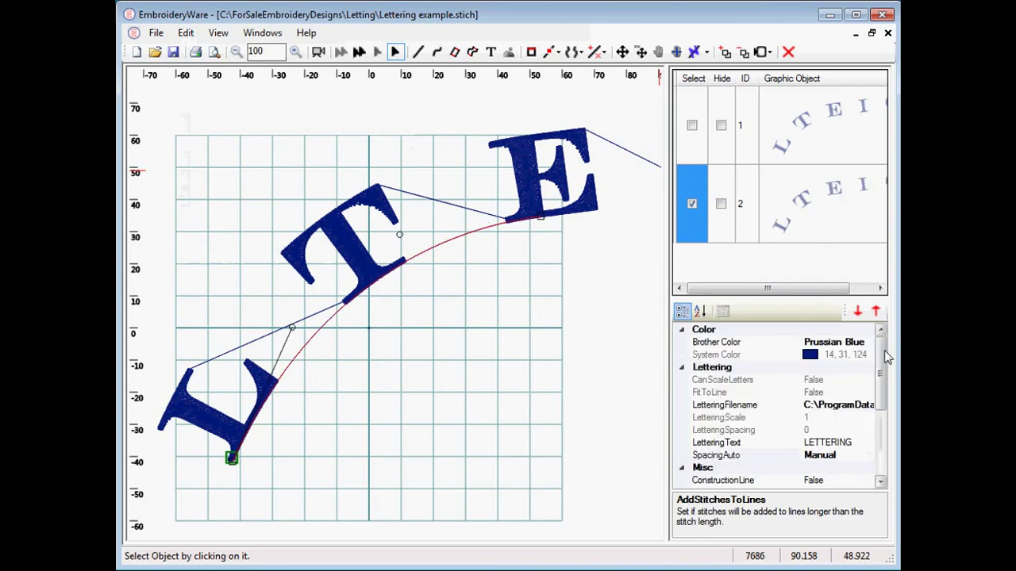
pyautogui.click(867, 342)
pyautogui.click(867, 342)
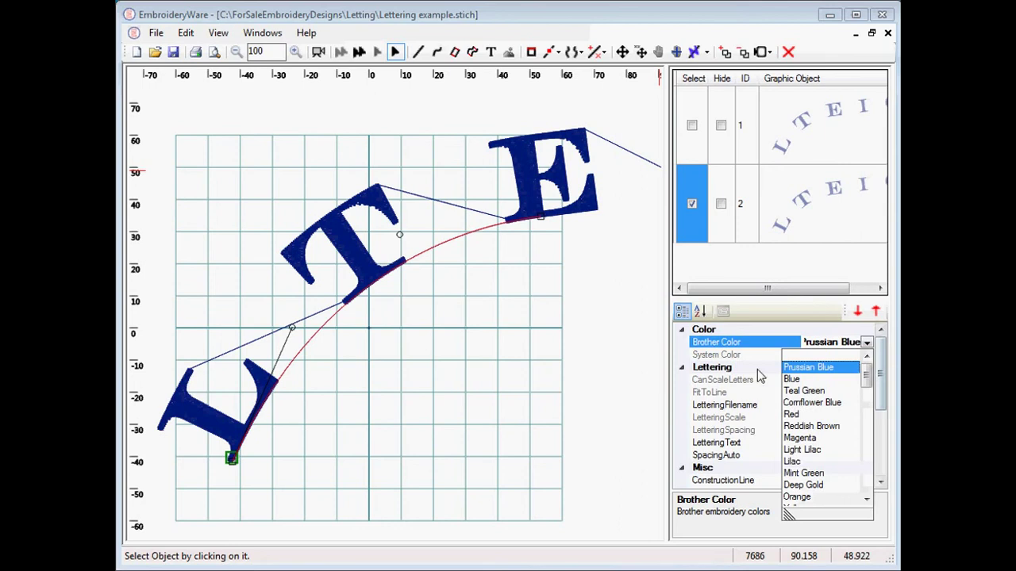
pyautogui.click(855, 367)
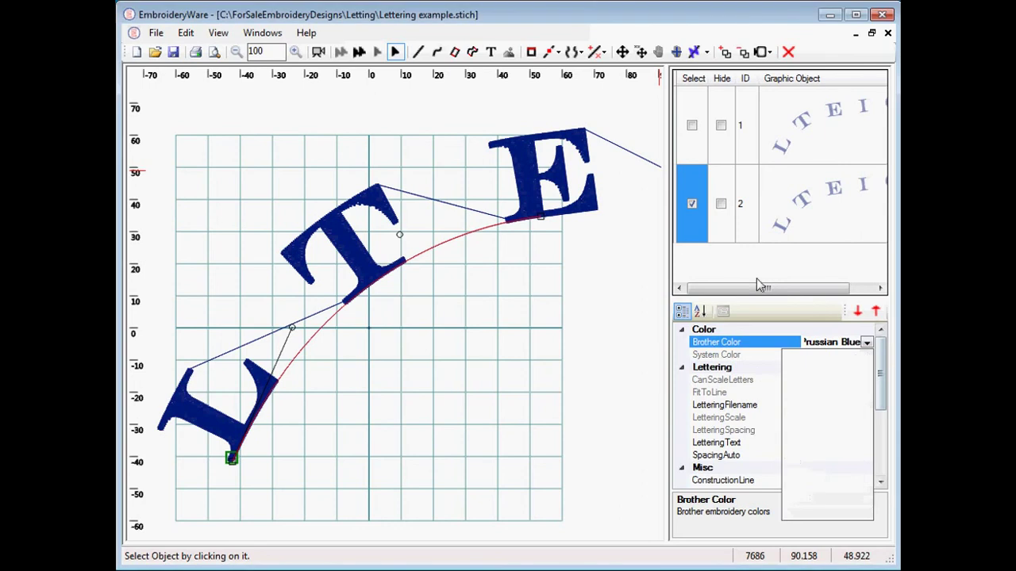
pyautogui.click(784, 378)
pyautogui.click(693, 204)
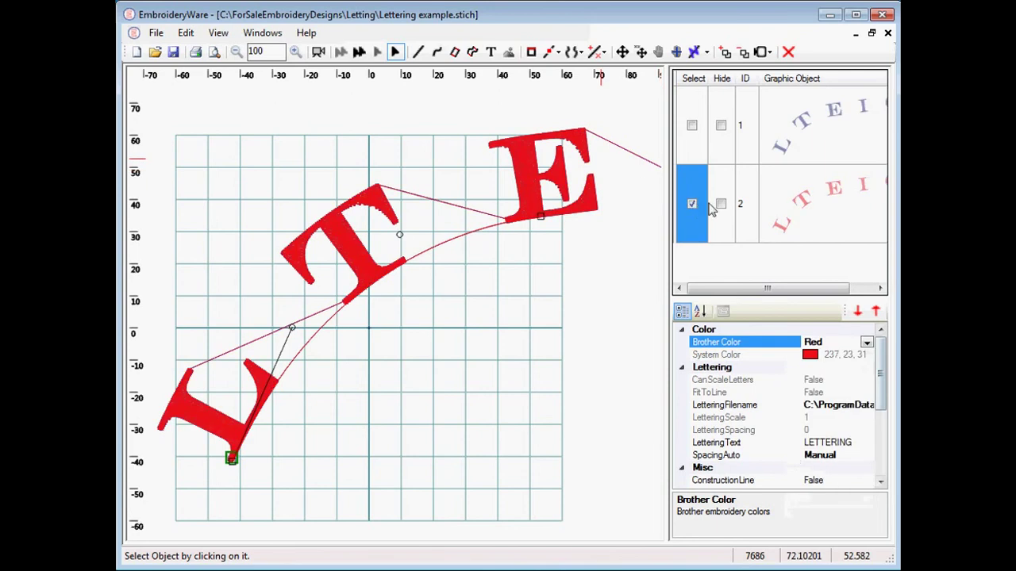
pyautogui.click(859, 456)
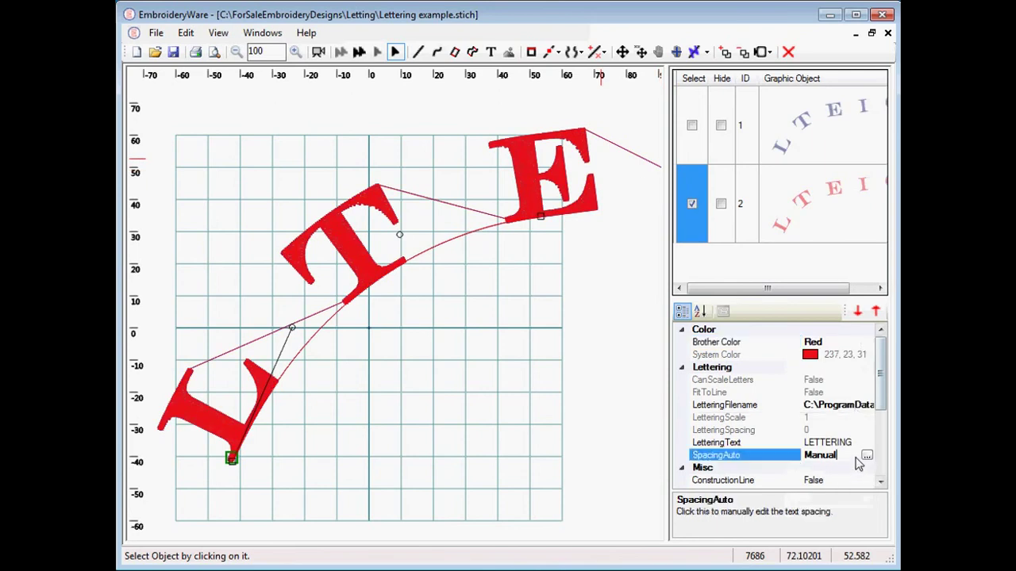
# - Make the red copy stitch only E, T, R and N, turning off L, T, E, I, G
pyautogui.click(866, 456)
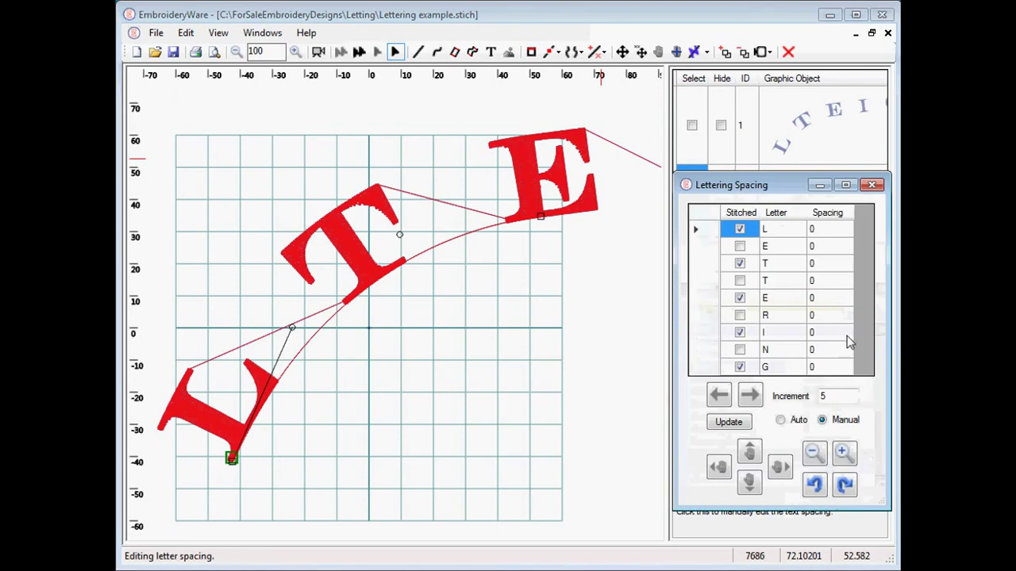
pyautogui.click(740, 246)
pyautogui.click(739, 246)
pyautogui.click(739, 228)
pyautogui.click(740, 280)
pyautogui.click(739, 263)
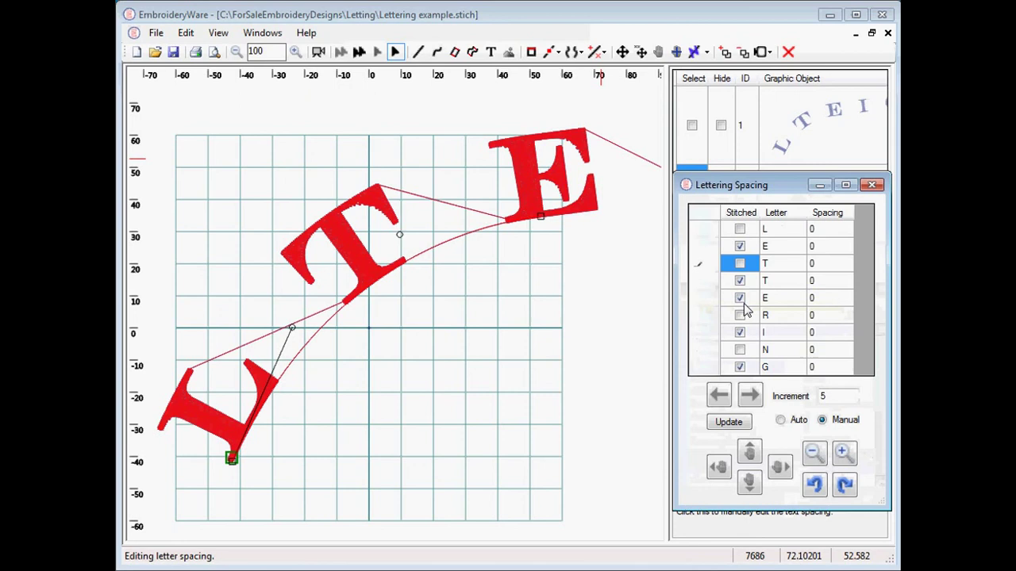
pyautogui.click(741, 299)
pyautogui.click(740, 316)
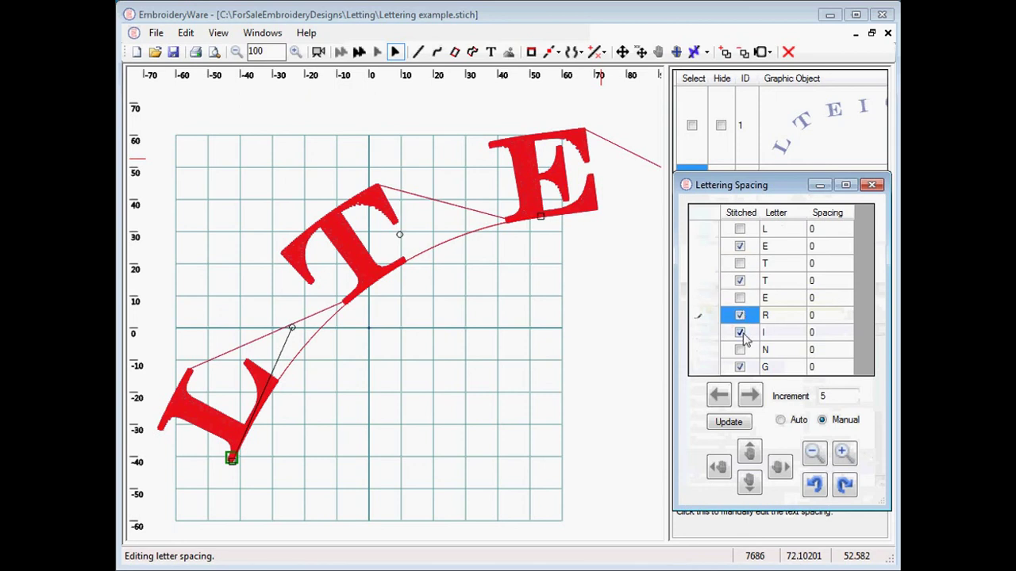
pyautogui.click(740, 332)
pyautogui.click(741, 350)
pyautogui.click(740, 367)
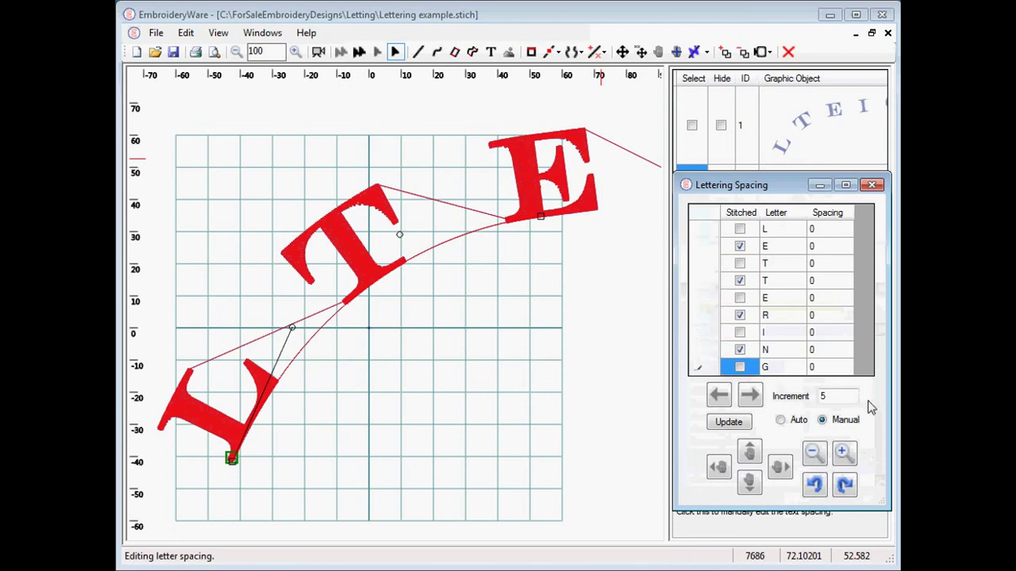
pyautogui.click(873, 189)
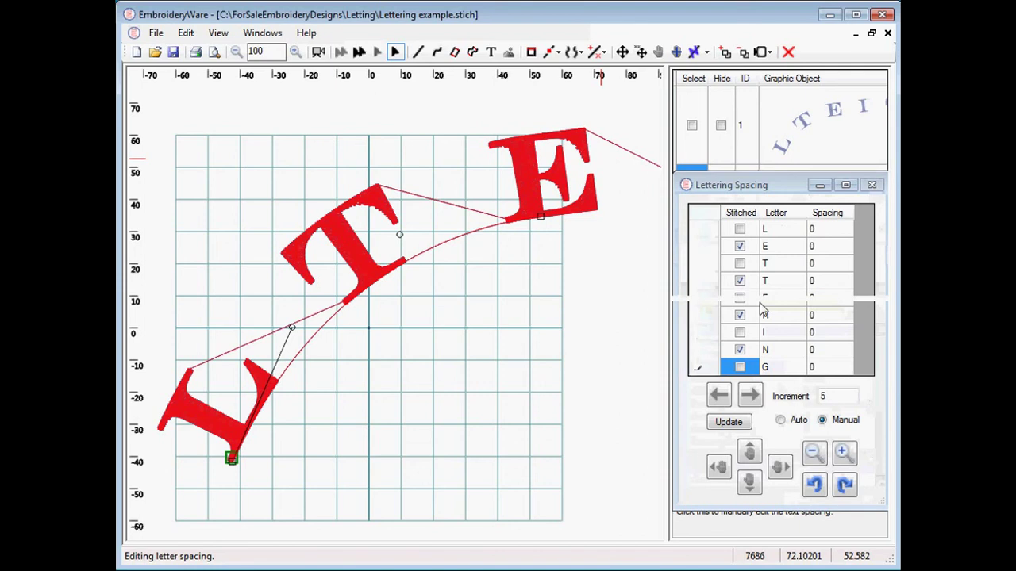